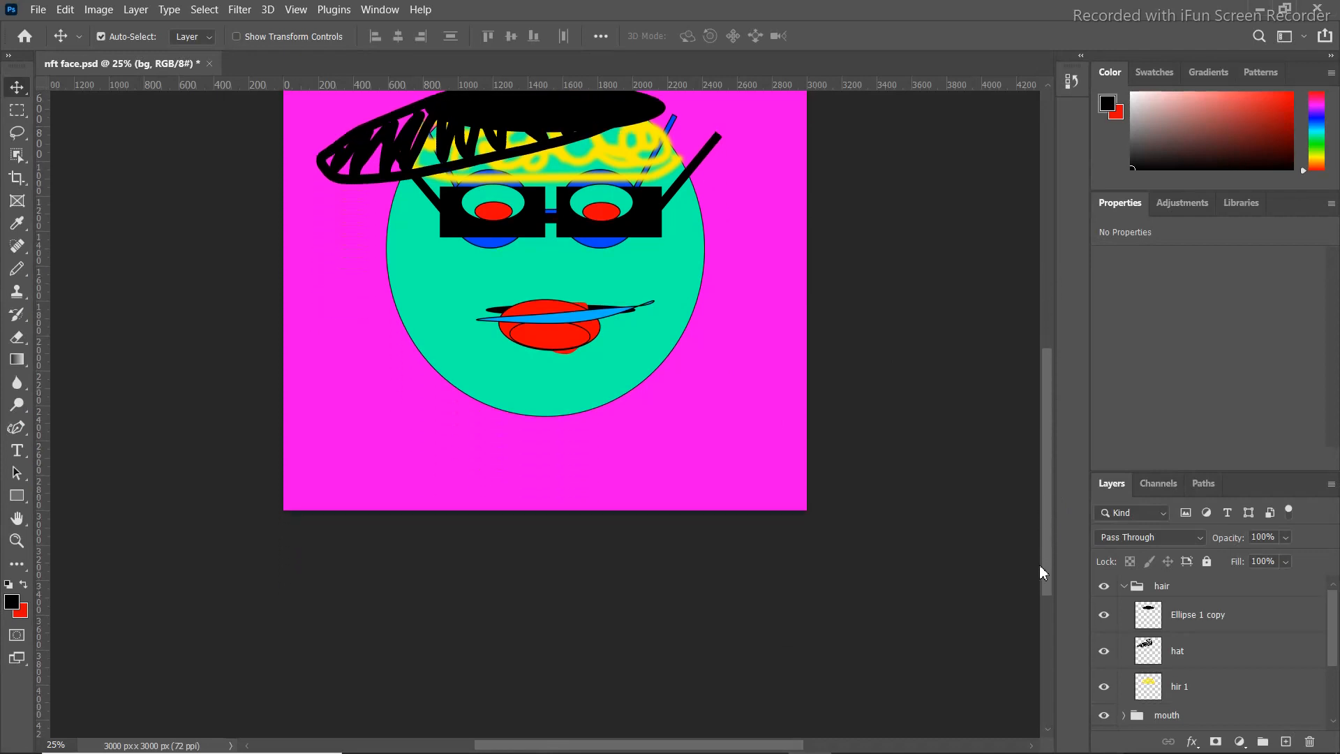
Hide the Ellipse 1 copy layer in the hair group and the eye 3 and glass i layers in the eye group
{"action": "mouse_move", "coordinate": [1335, 627]}
{"action": "left_mouse_down"}
{"action": "mouse_move", "coordinate": [1333, 656]}
{"action": "mouse_move", "coordinate": [1337, 611]}
{"action": "left_mouse_up"}
{"action": "left_click", "coordinate": [1102, 616]}
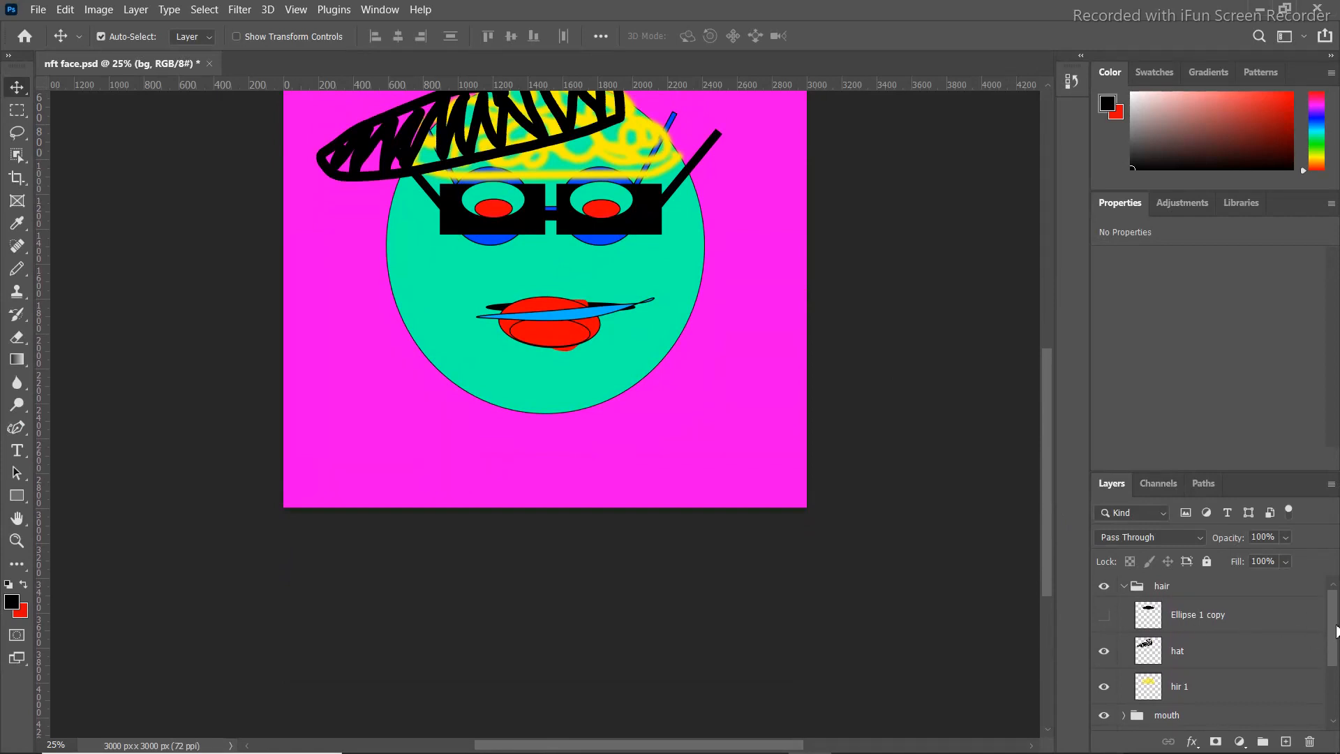
{"action": "left_click_drag", "start_coordinate": [1336, 632], "coordinate": [1335, 677]}
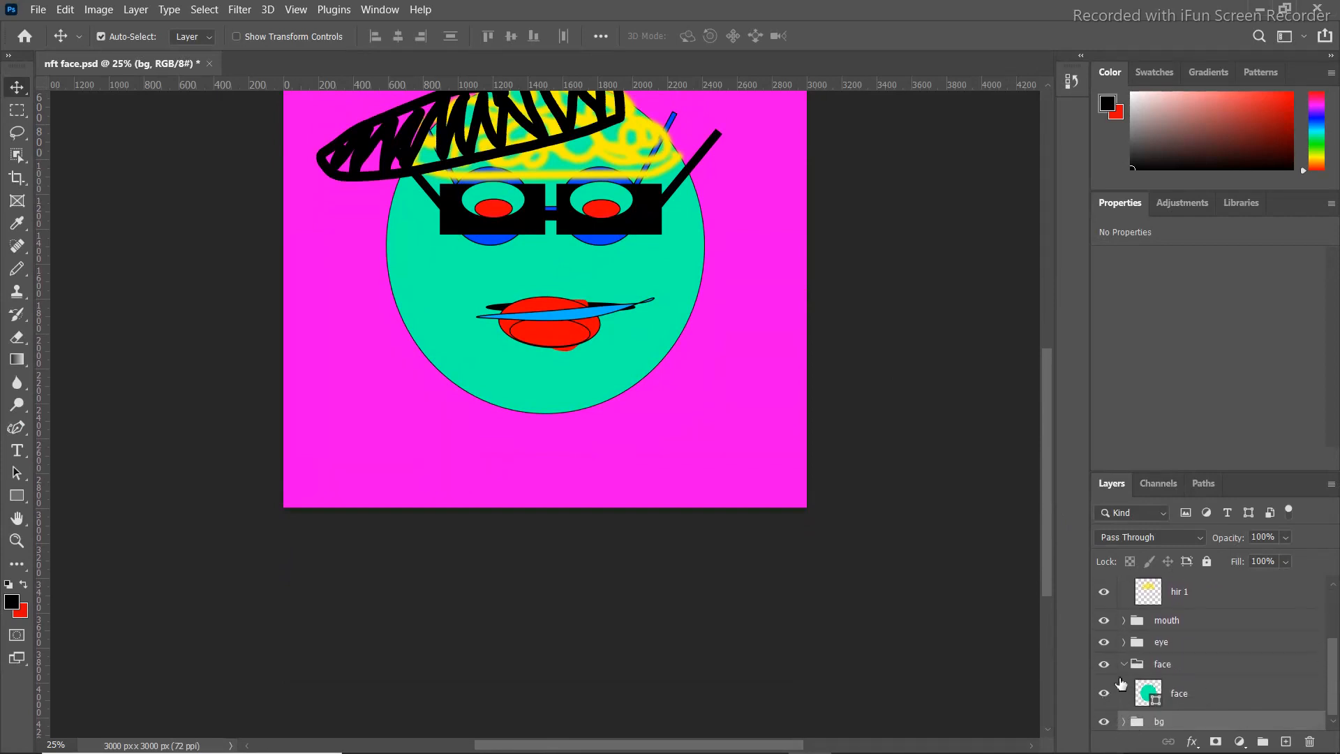
{"action": "left_click", "coordinate": [1123, 642]}
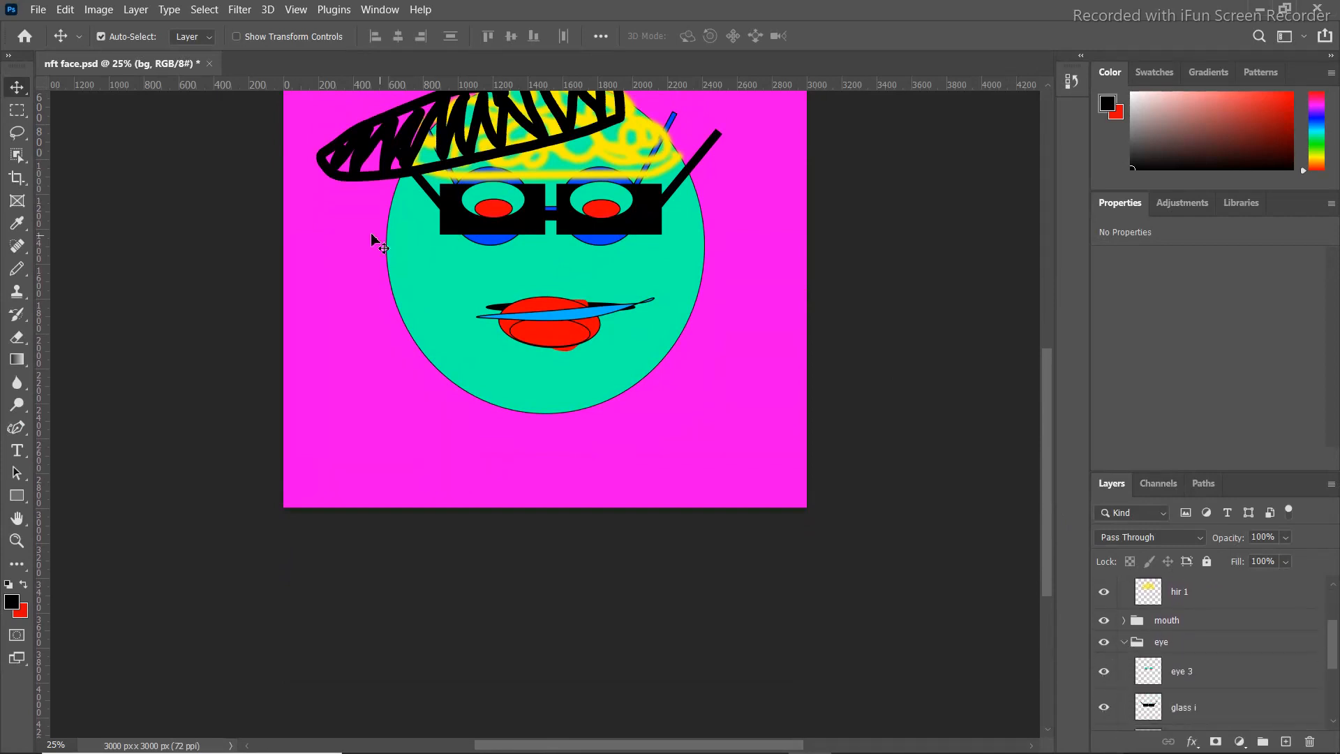
{"action": "scroll", "coordinate": [377, 237], "scroll_direction": "up", "scroll_amount": 3}
{"action": "scroll", "coordinate": [1164, 652], "scroll_direction": "down", "scroll_amount": 1}
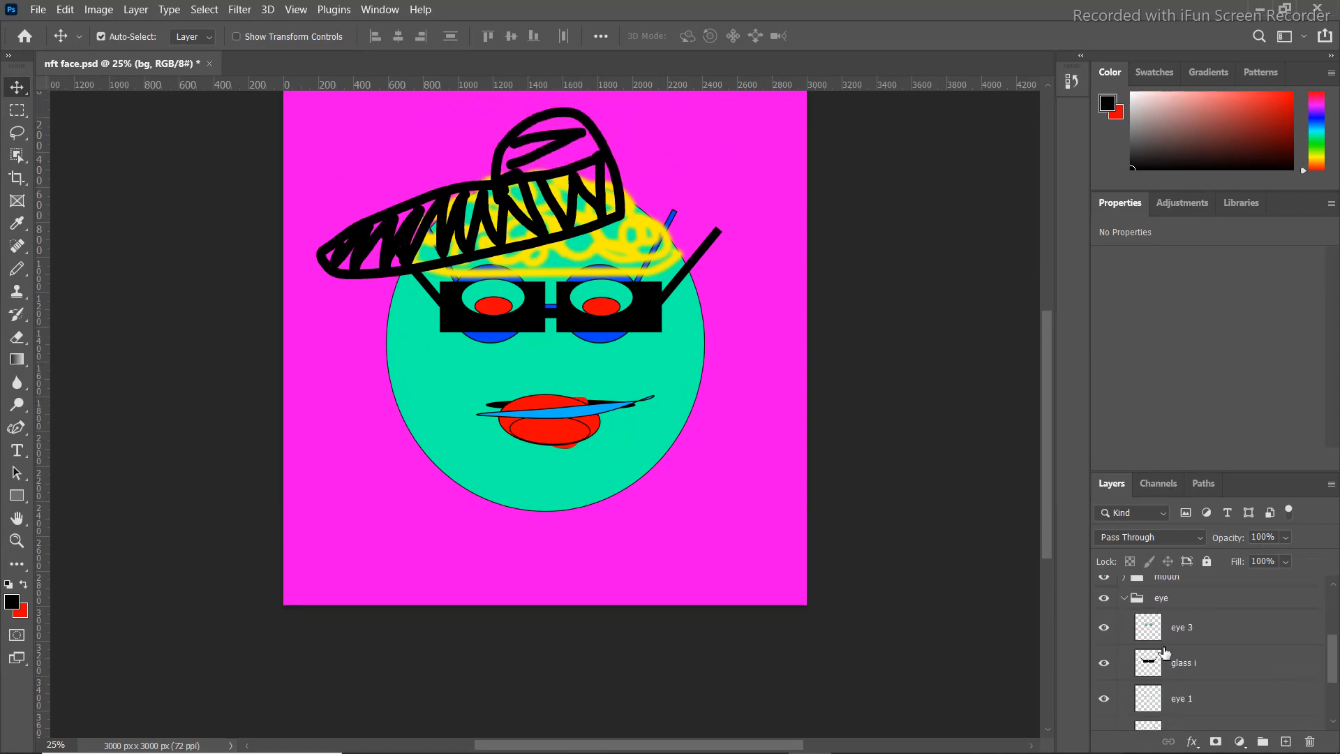
{"action": "left_click", "coordinate": [1104, 627]}
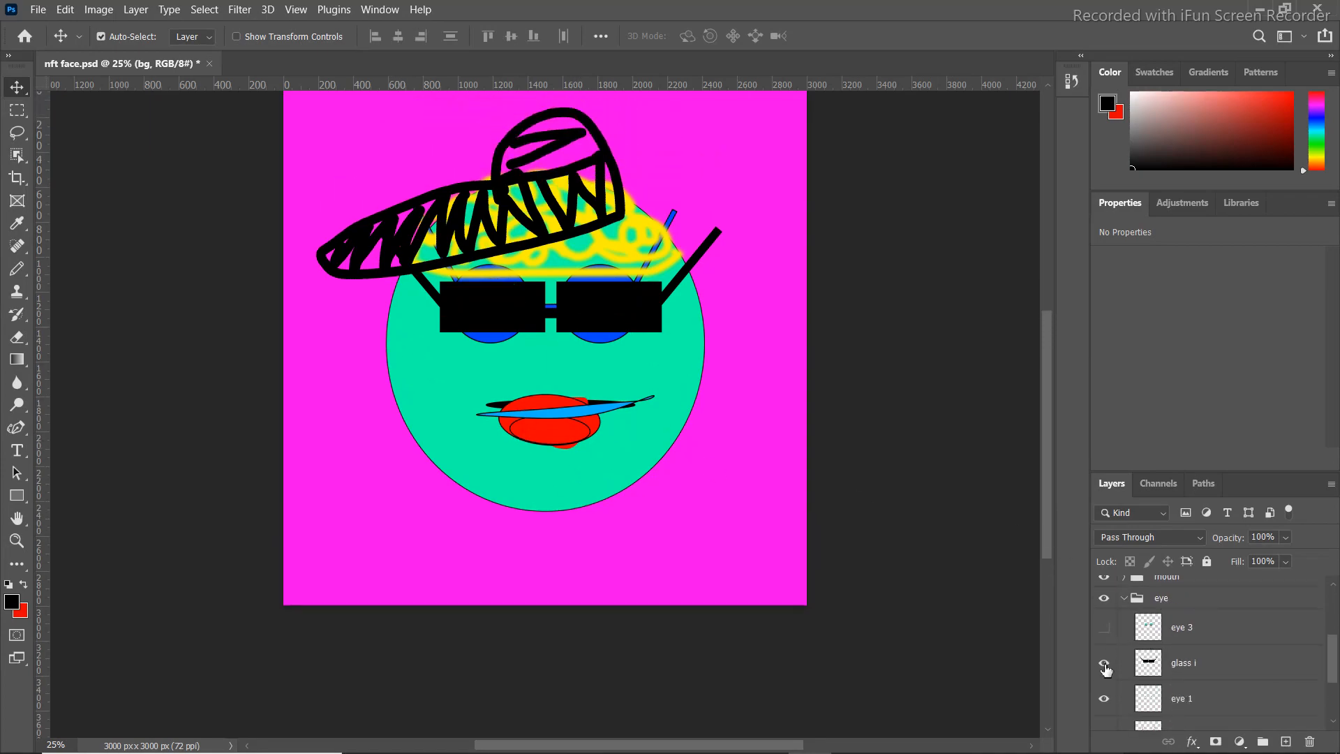
{"action": "left_click", "coordinate": [1104, 663]}
Switch to the nft folder on the desktop and examine the exported images in its eyes, face and hair subfolders
{"action": "left_click", "coordinate": [1262, 12]}
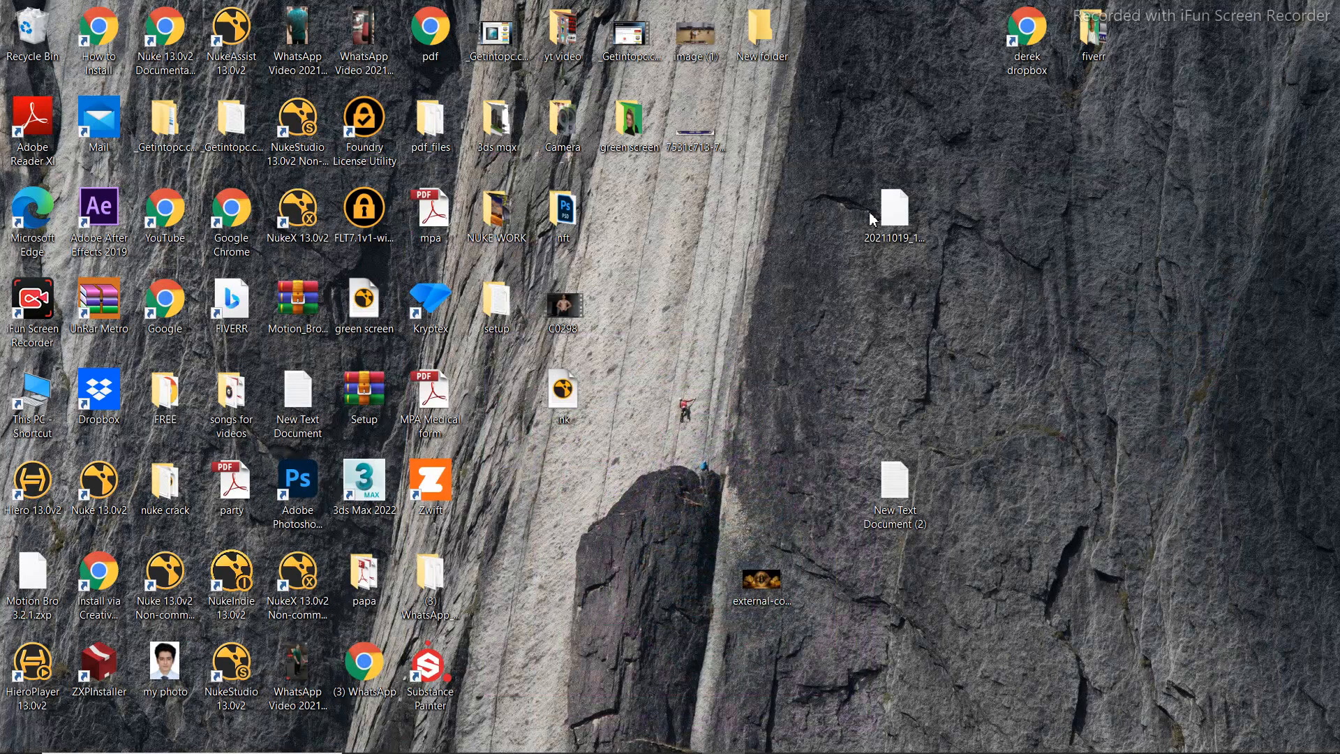
{"action": "double_click", "coordinate": [570, 237]}
{"action": "double_click", "coordinate": [383, 292]}
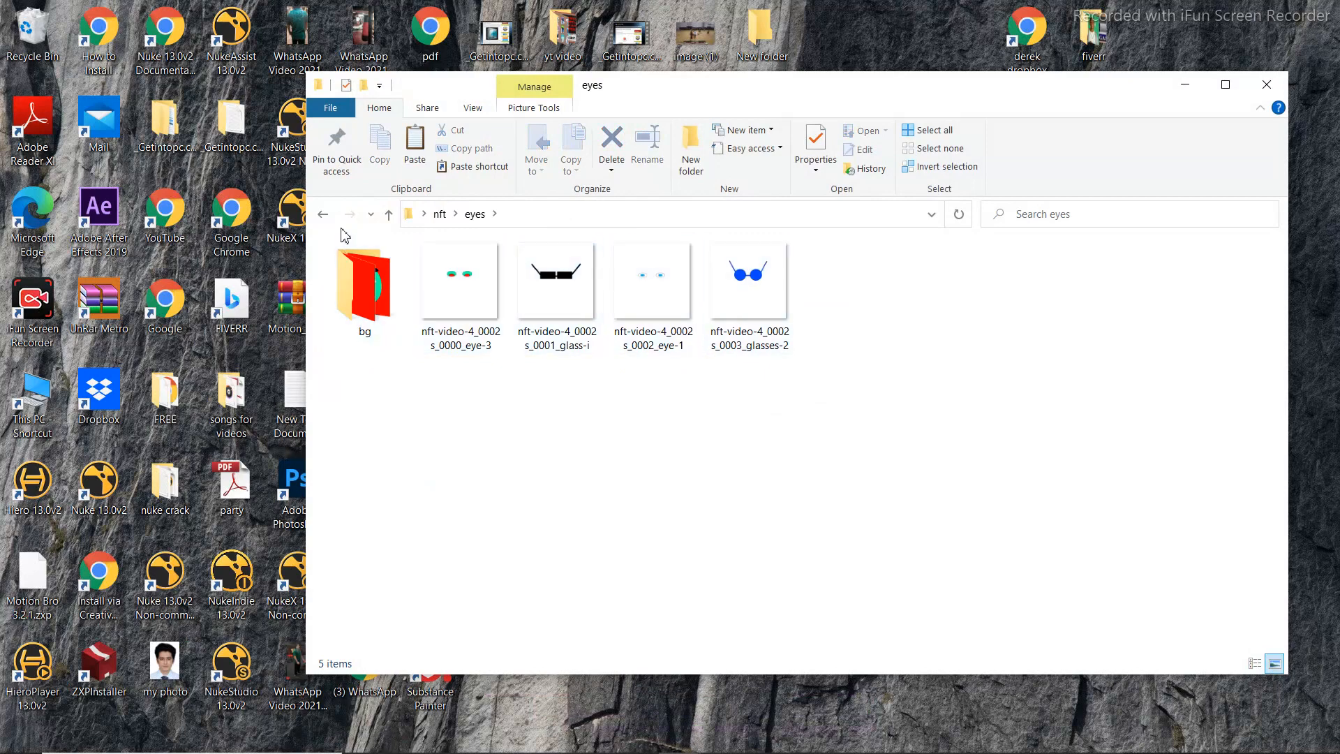
{"action": "left_click", "coordinate": [322, 215]}
{"action": "double_click", "coordinate": [472, 310]}
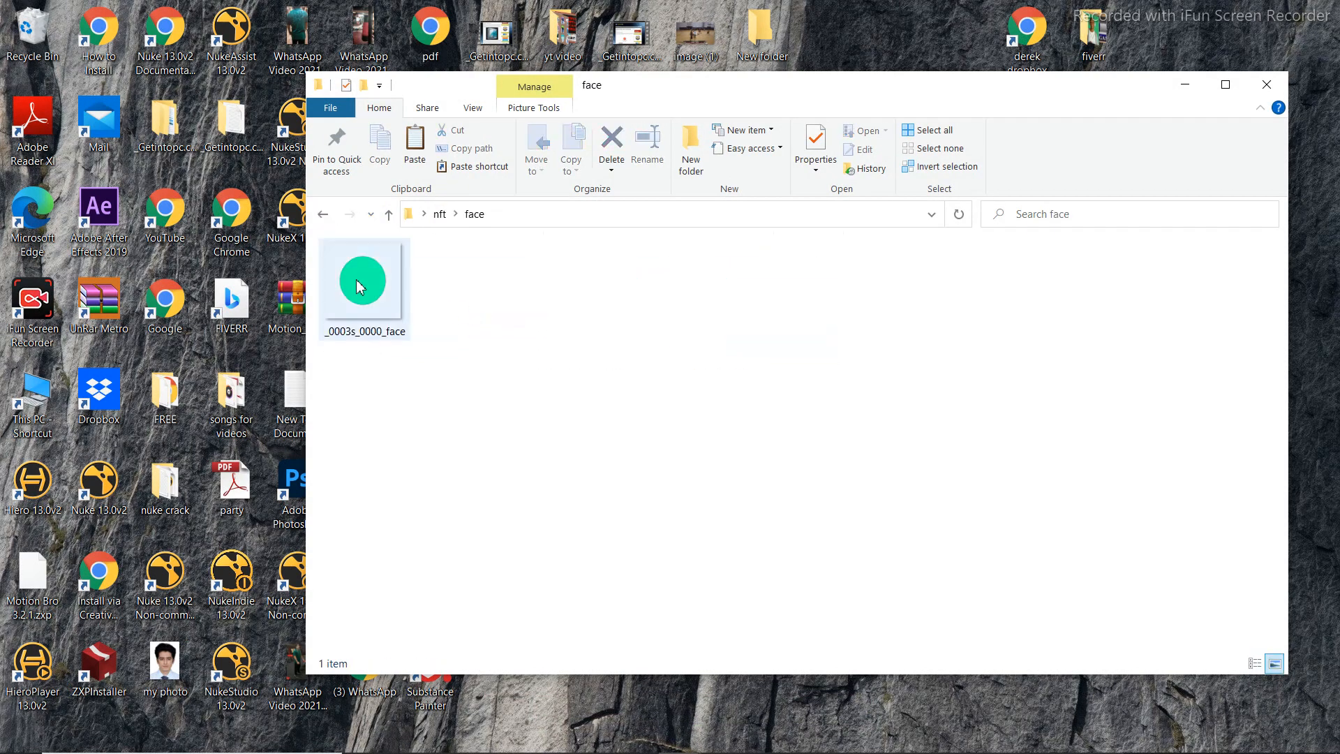
{"action": "left_click", "coordinate": [322, 215]}
{"action": "double_click", "coordinate": [383, 324]}
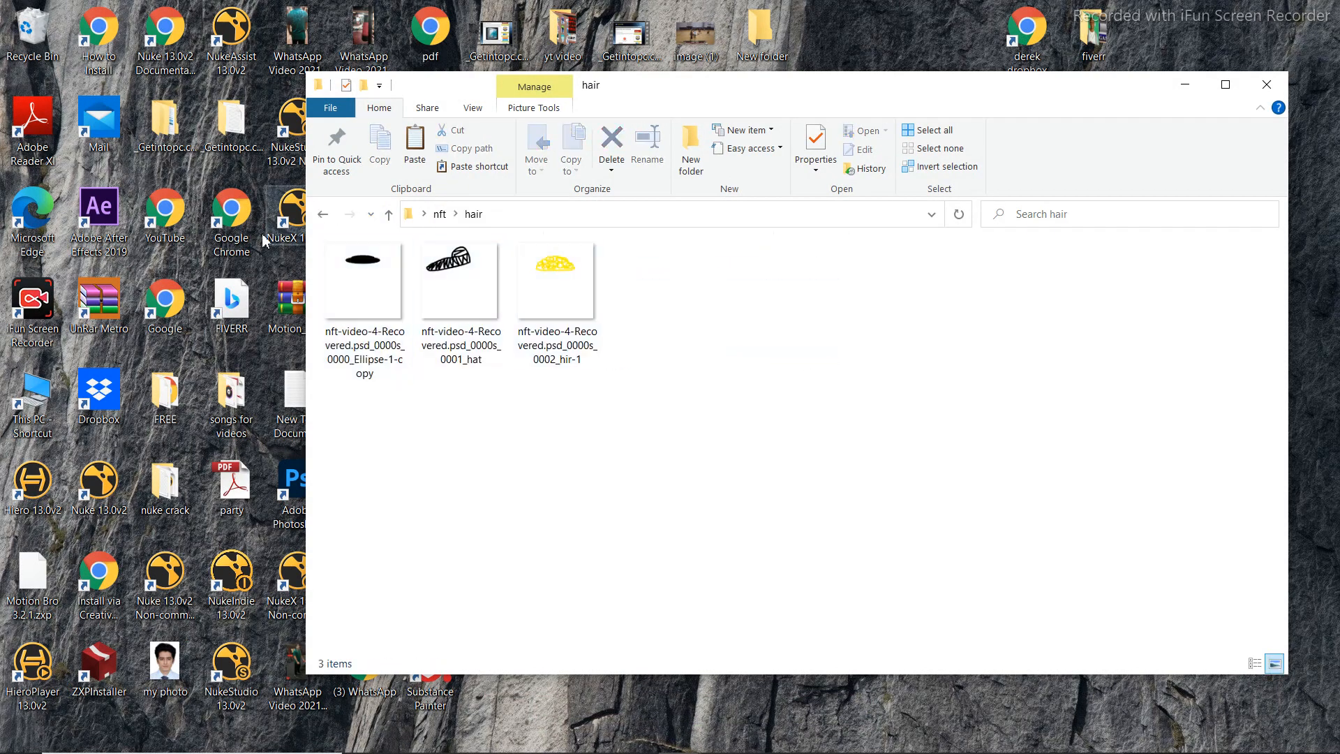
{"action": "left_click", "coordinate": [322, 214]}
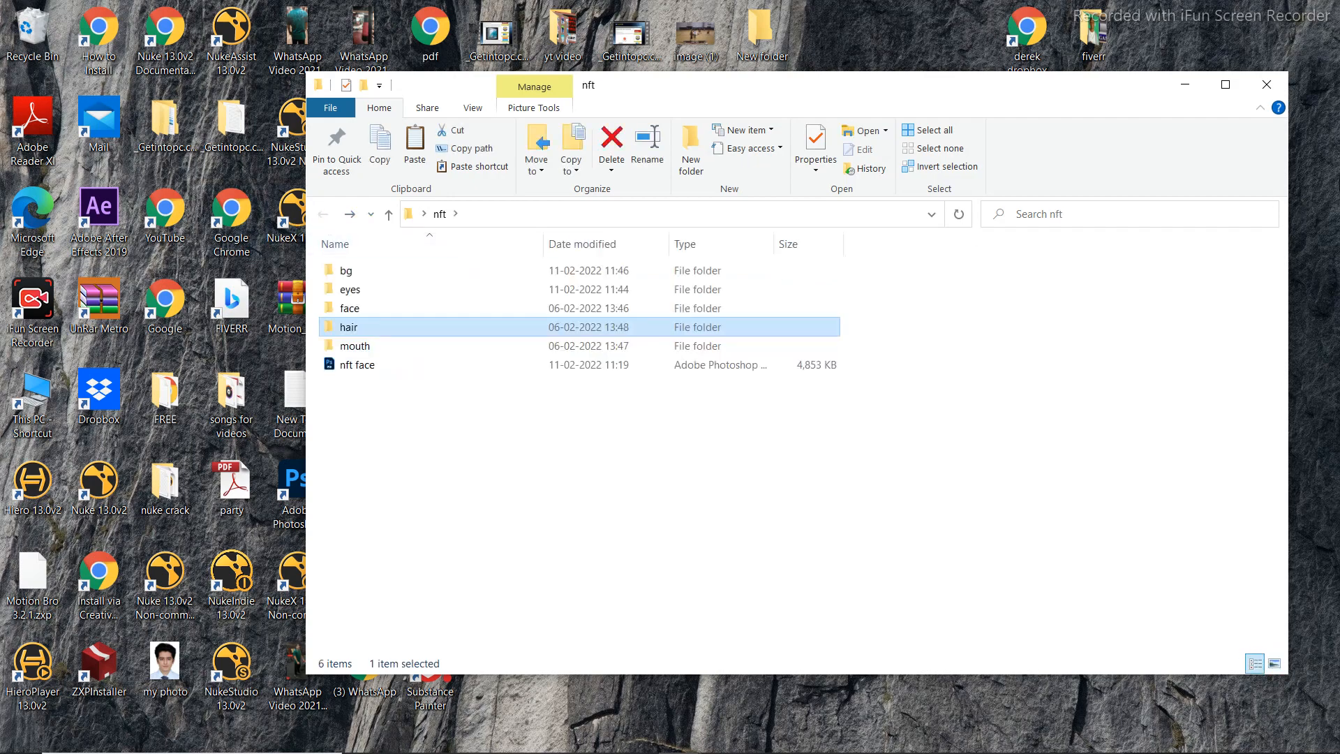
{"action": "left_click", "coordinate": [1184, 85]}
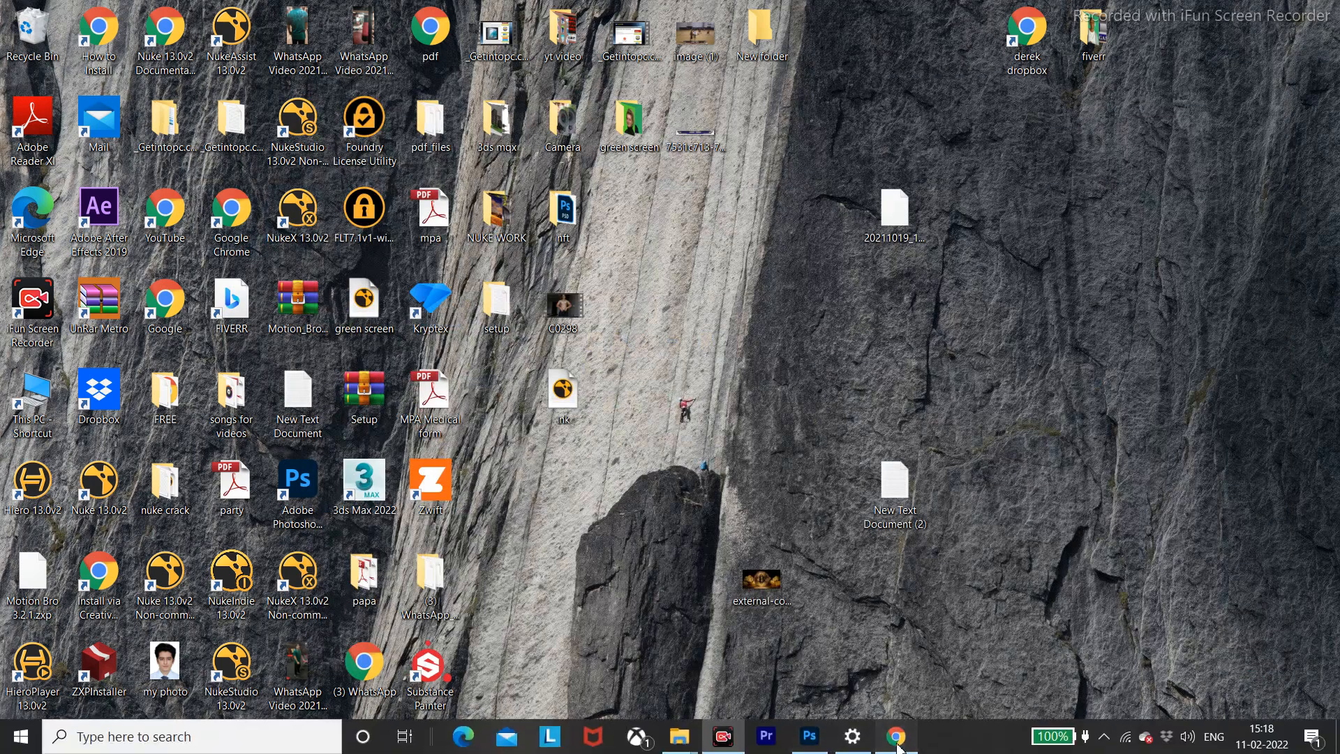
Switch to Chrome, search for rare mints and open the Rare Mints website
{"action": "left_click", "coordinate": [892, 739]}
{"action": "left_click", "coordinate": [565, 402]}
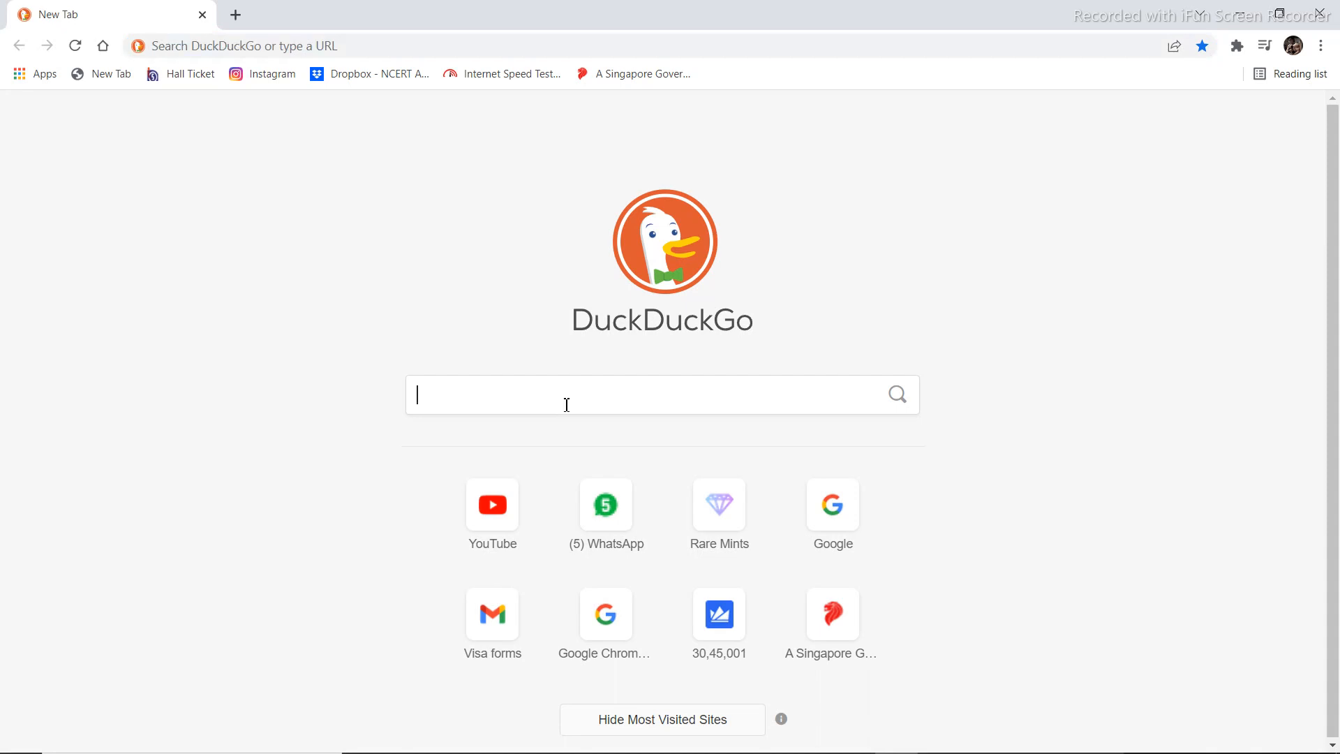
{"action": "type", "text": "rare mi"}
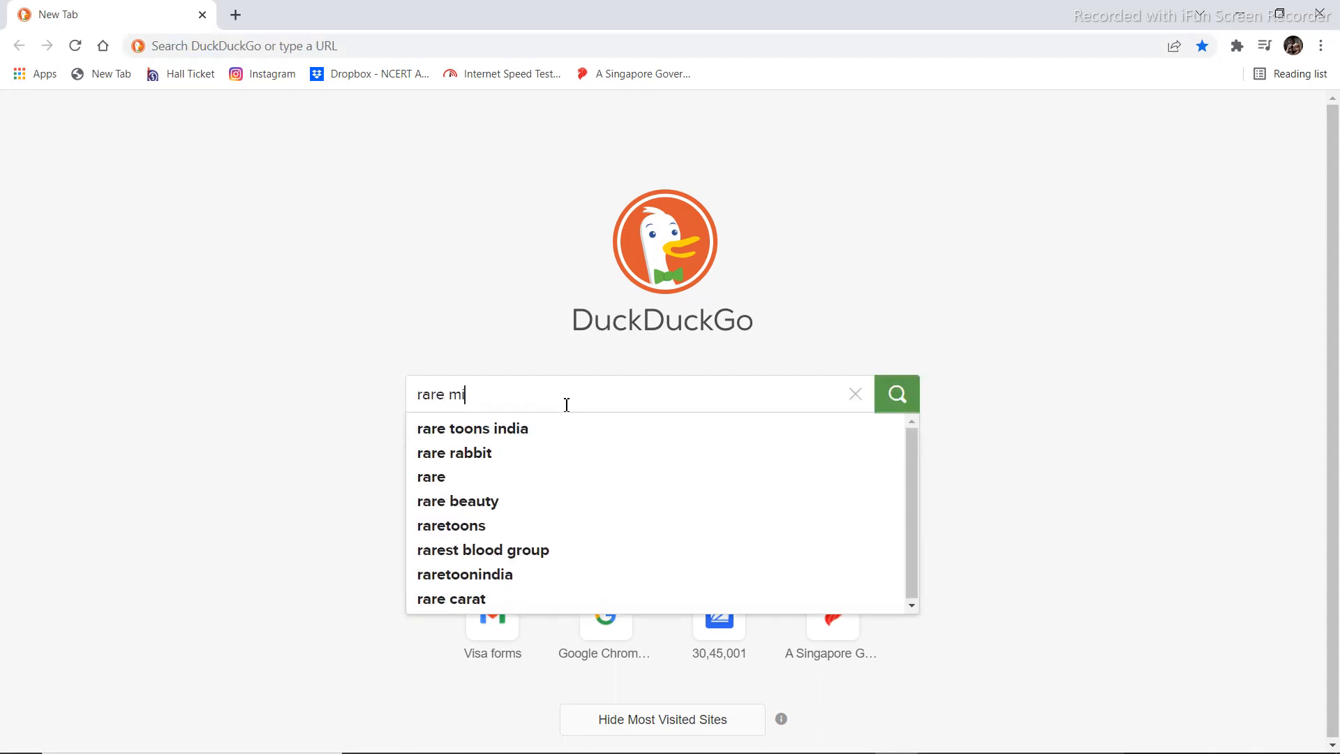
{"action": "type", "text": "nt"}
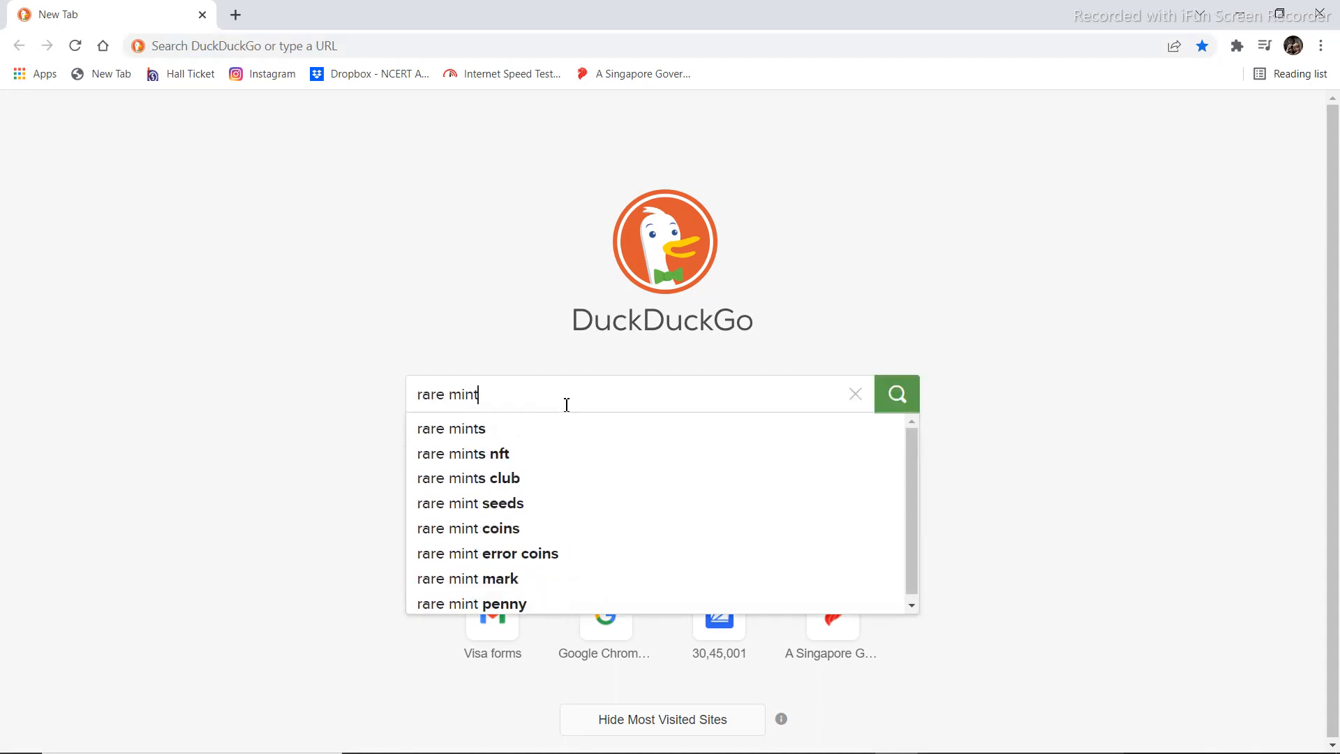
{"action": "left_click", "coordinate": [548, 428]}
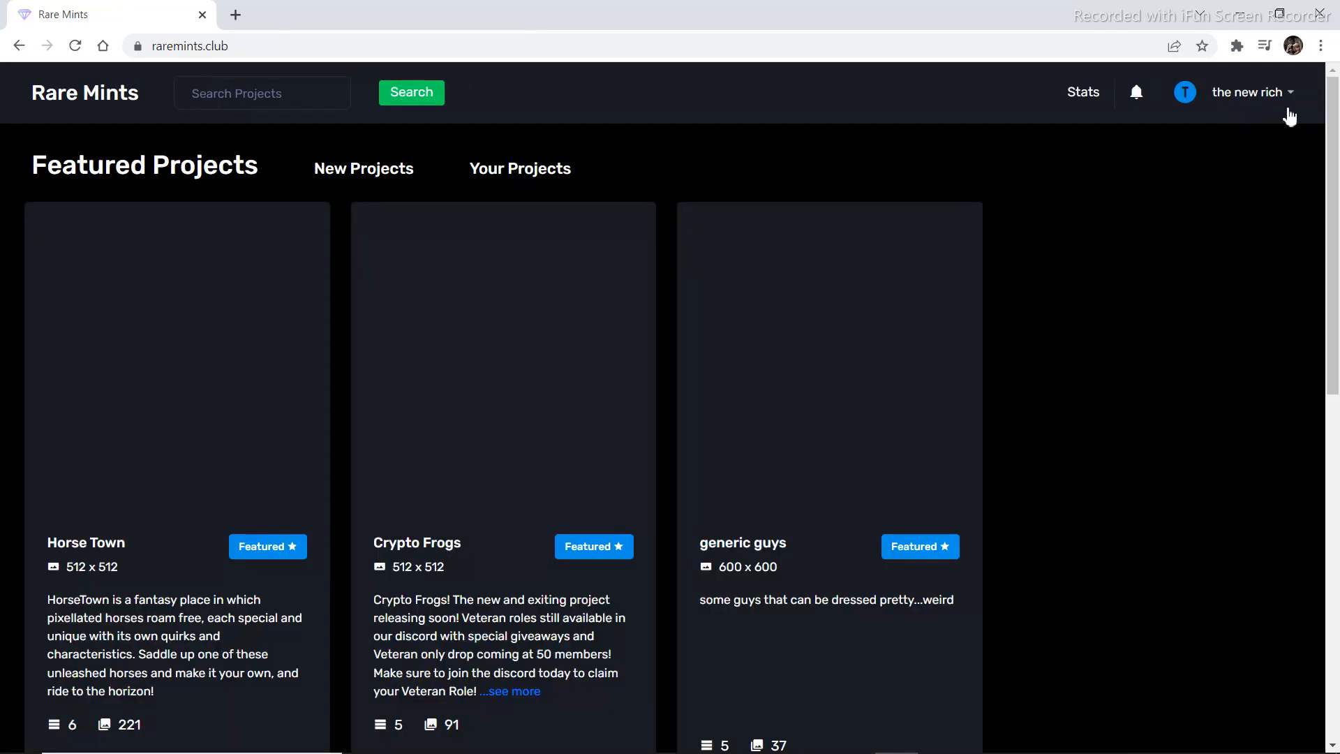
Go from the account's own projects to an empty untitled project and add a group named smile
{"action": "left_click", "coordinate": [535, 174]}
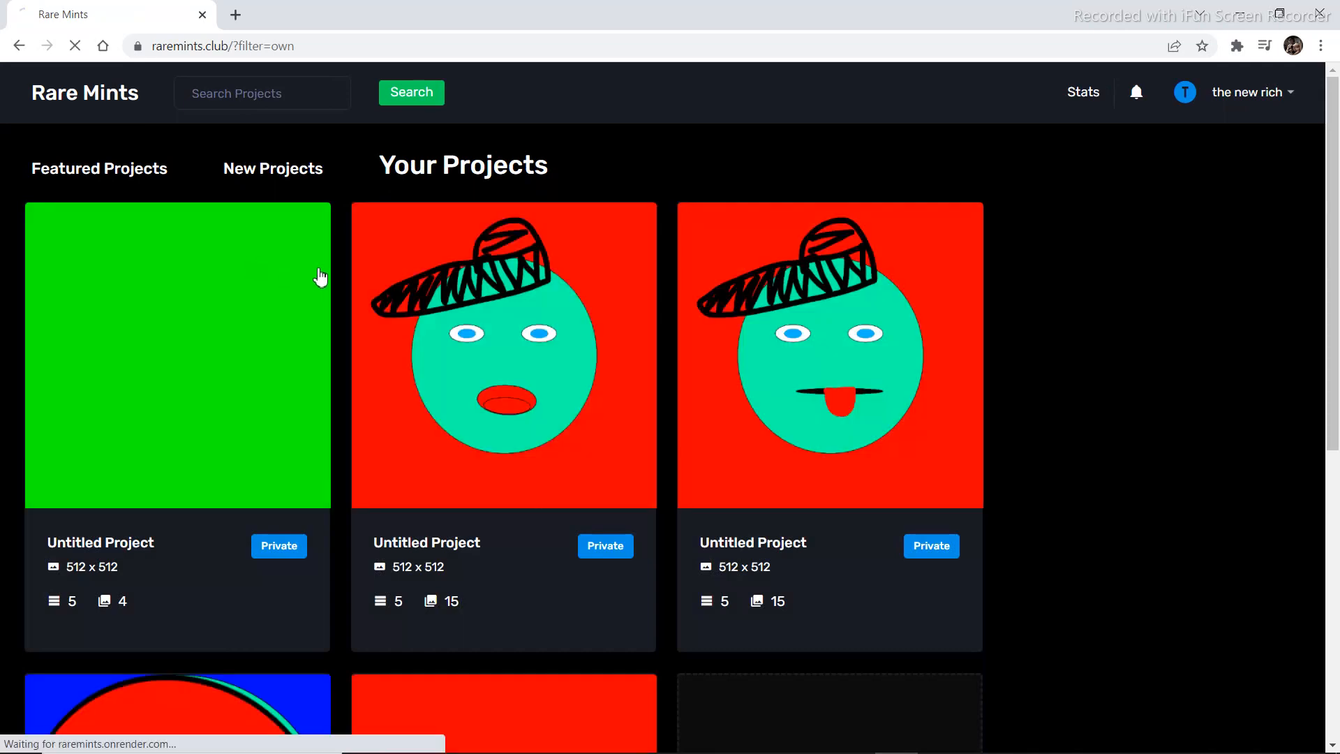
{"action": "left_click", "coordinate": [321, 275]}
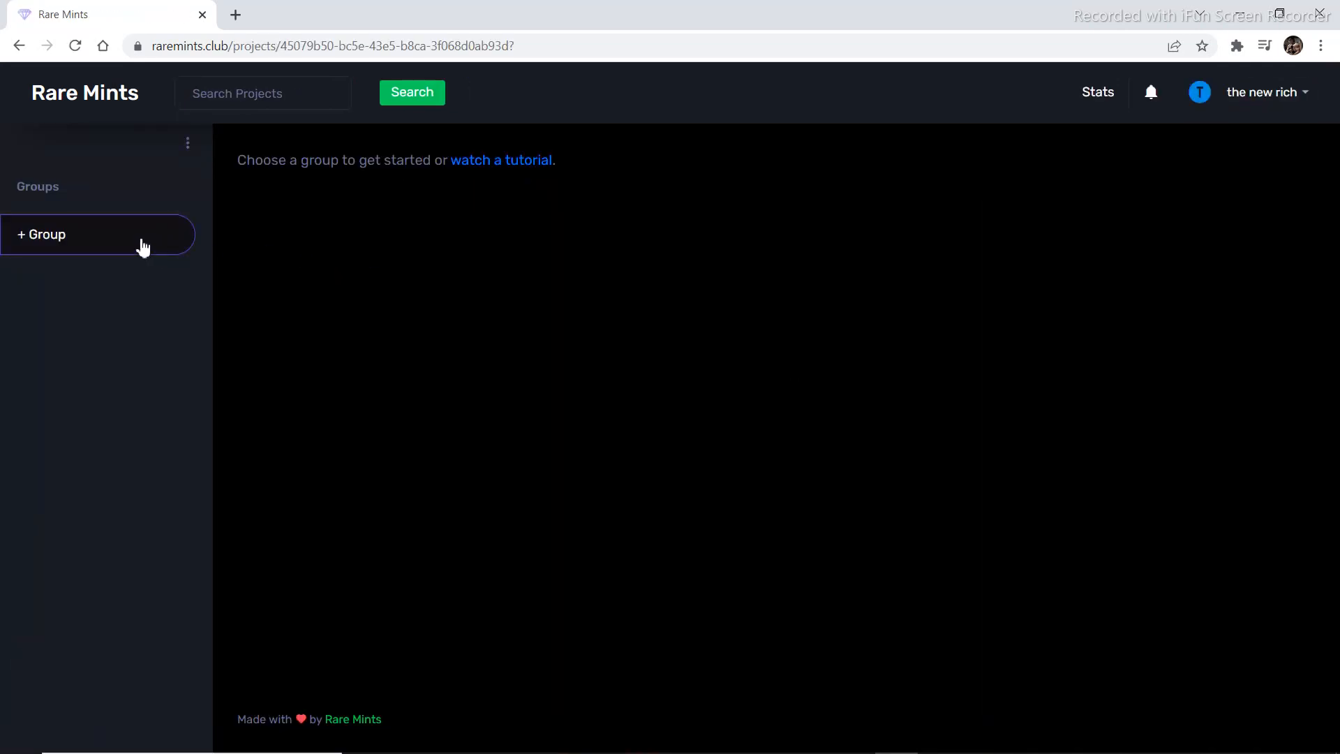
{"action": "left_click", "coordinate": [59, 234]}
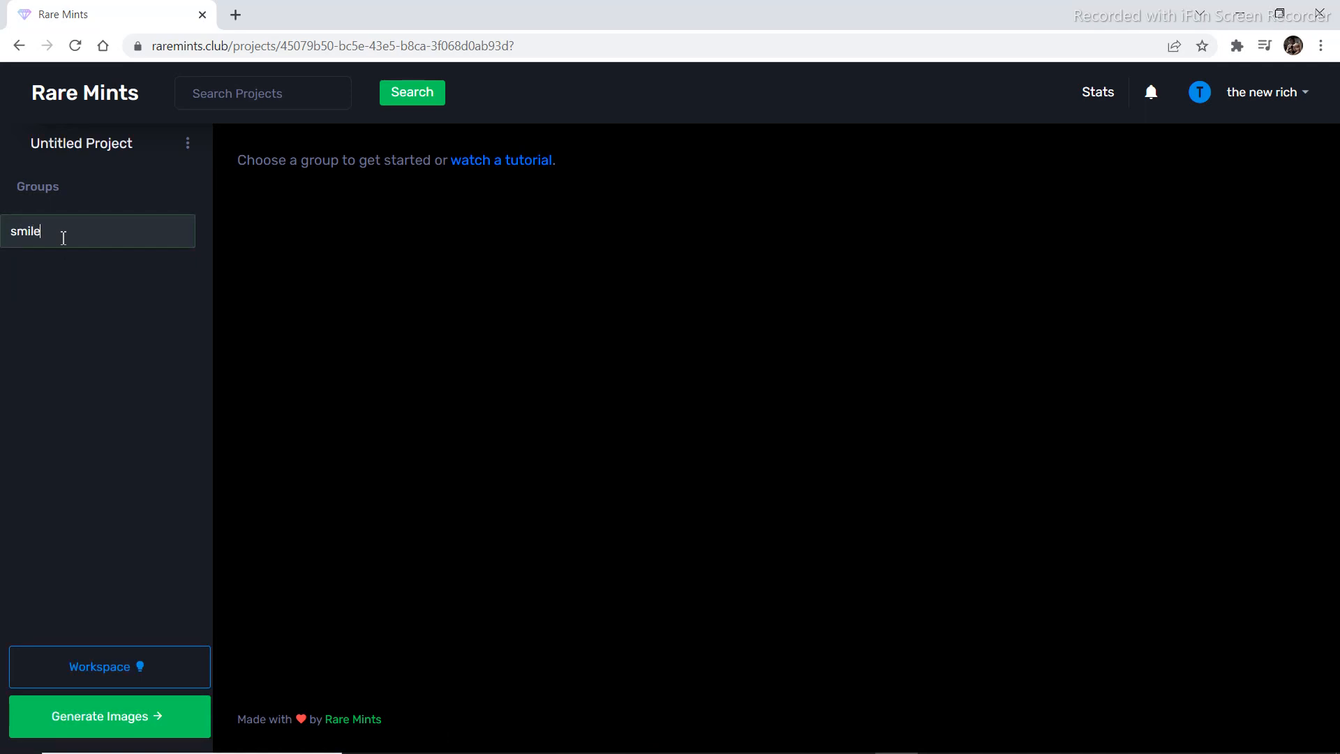
{"action": "key", "text": "Return"}
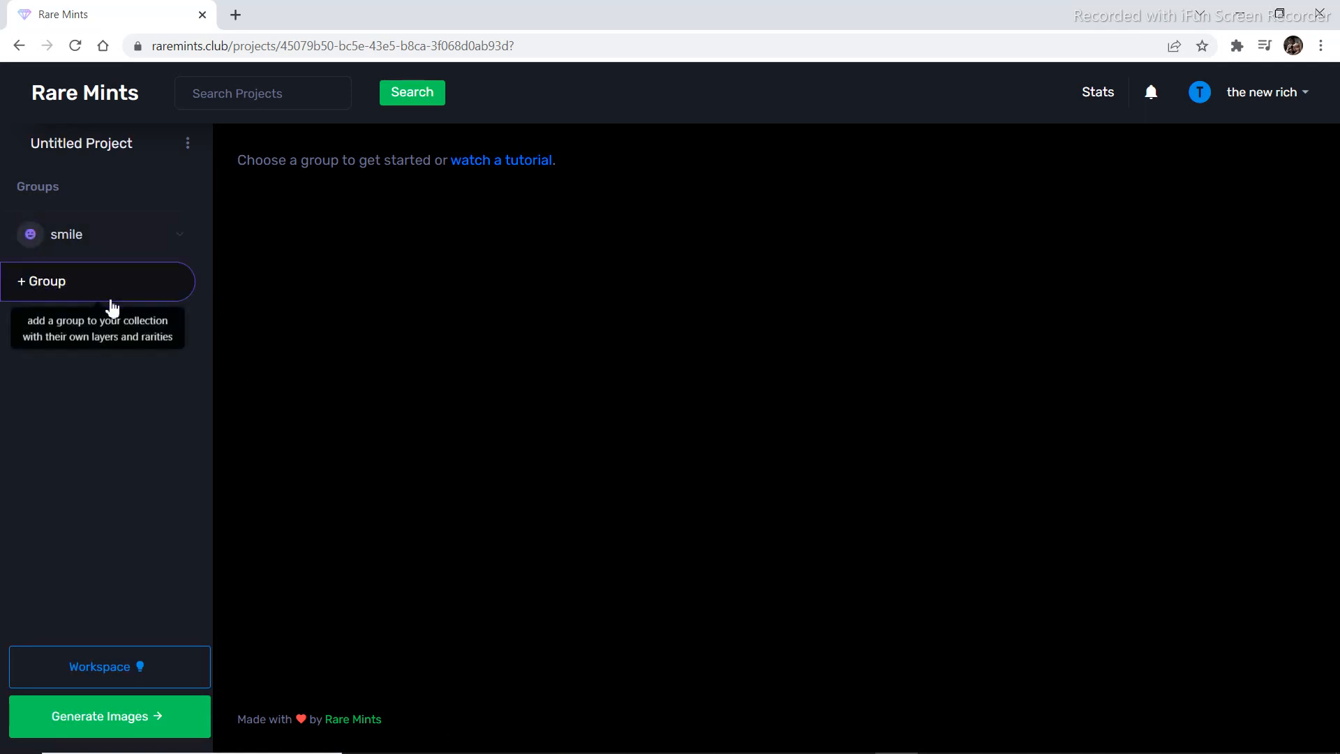
Add two layers named bg and eyes to the smile group
{"action": "left_click", "coordinate": [171, 249]}
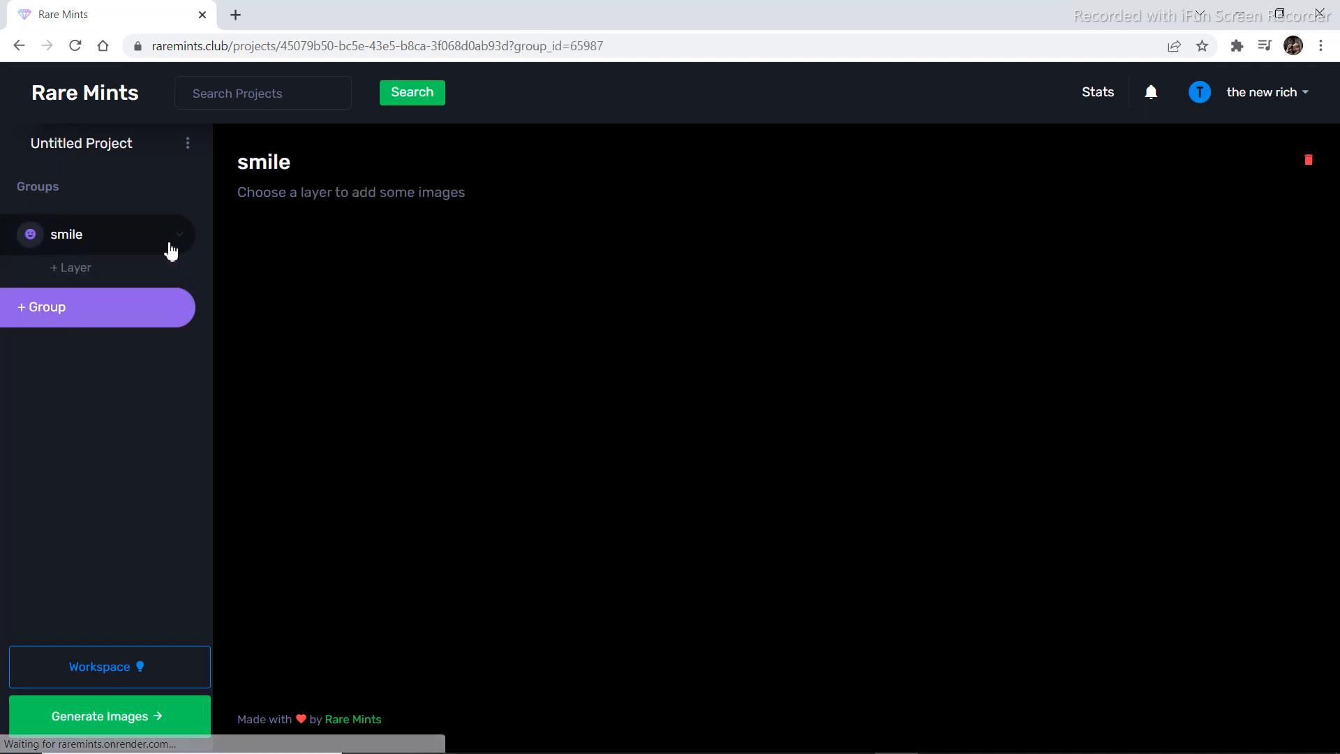
{"action": "left_click", "coordinate": [70, 268]}
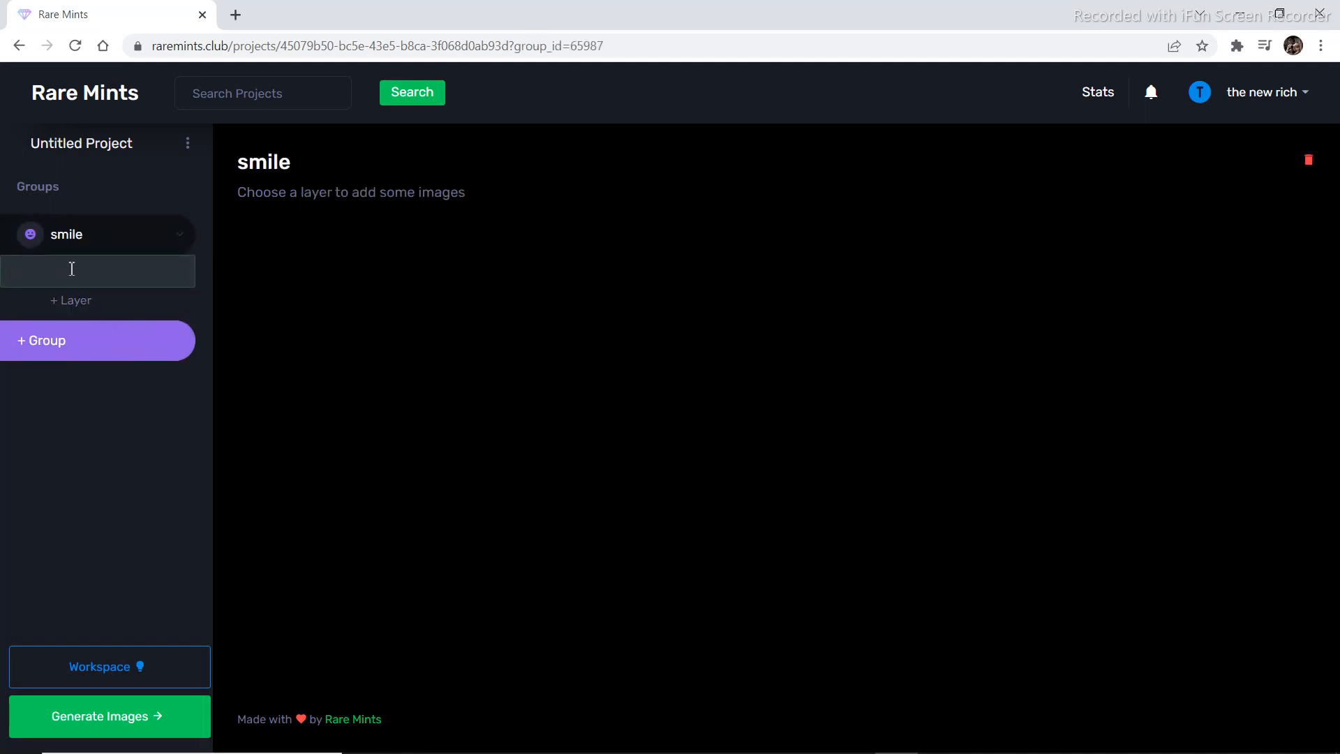
{"action": "key", "text": "Return"}
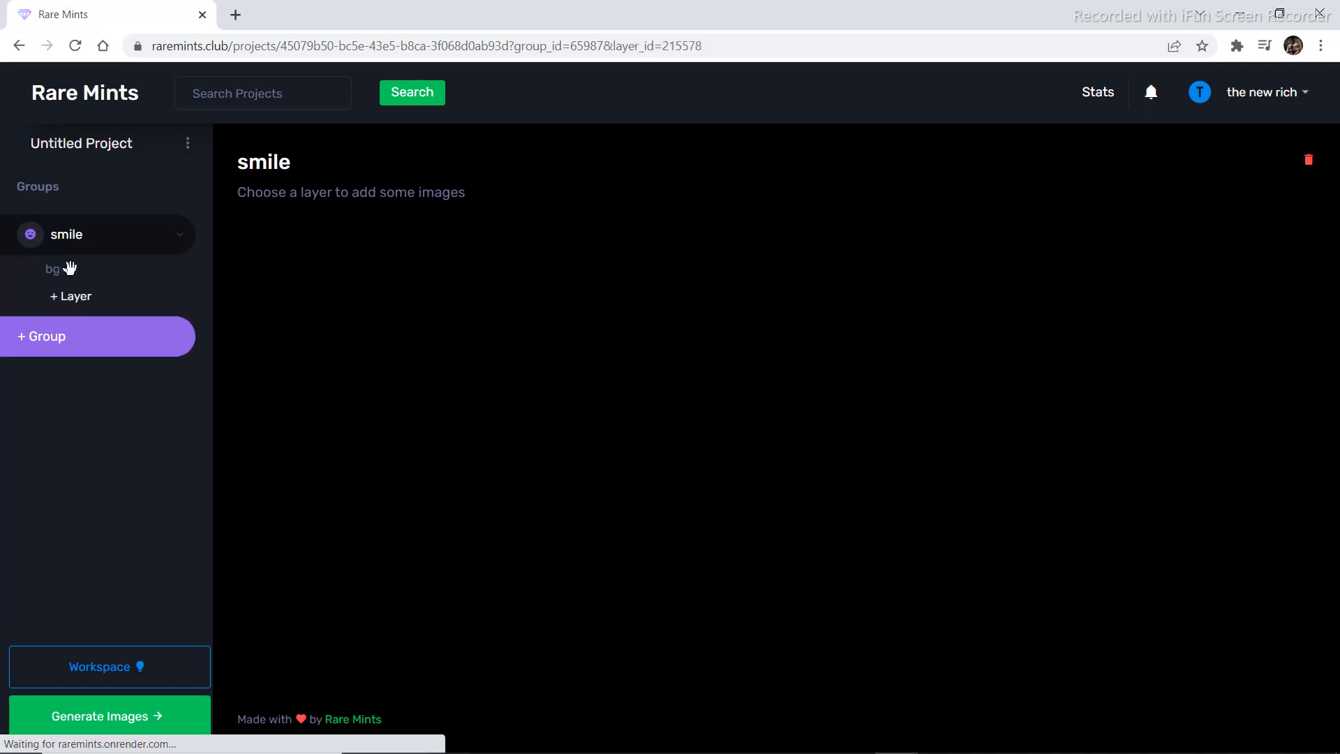
{"action": "left_click", "coordinate": [77, 297]}
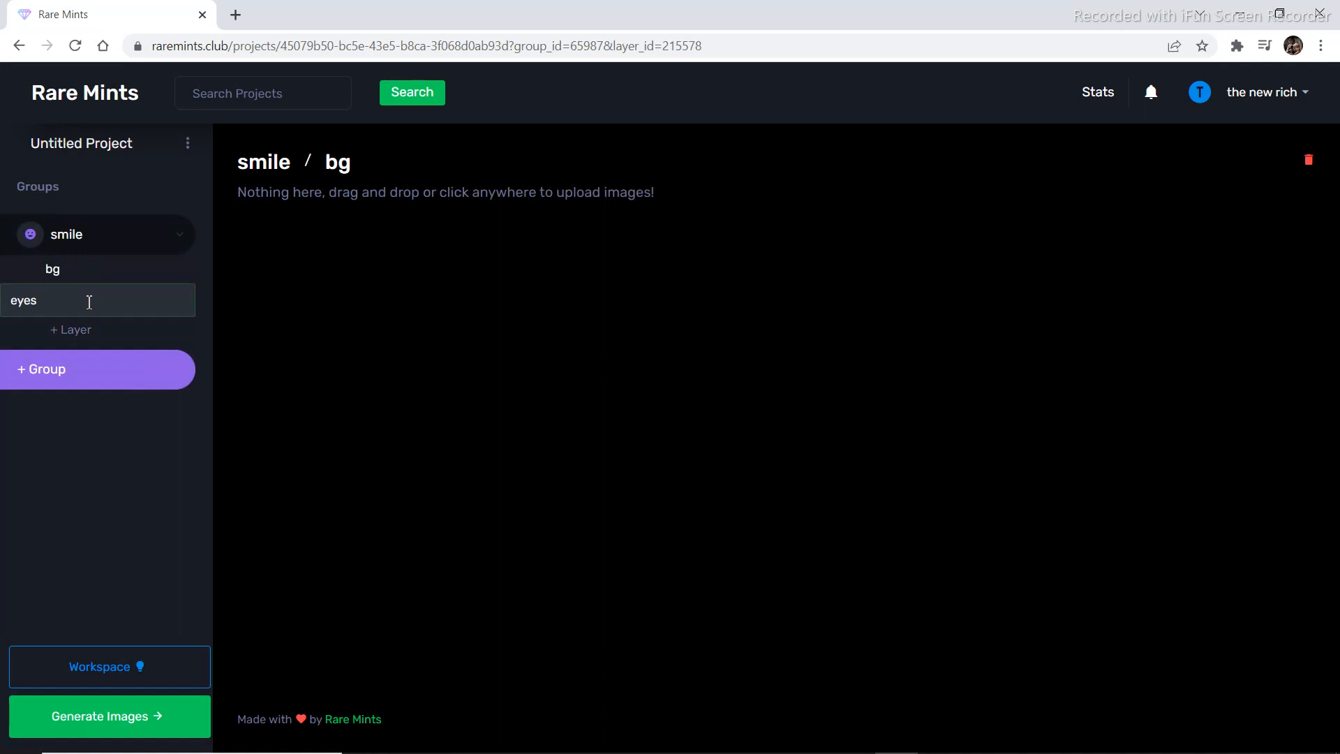
{"action": "key", "text": "Return"}
Add two more layers named mouth and hair to the smile group
{"action": "left_click", "coordinate": [82, 329]}
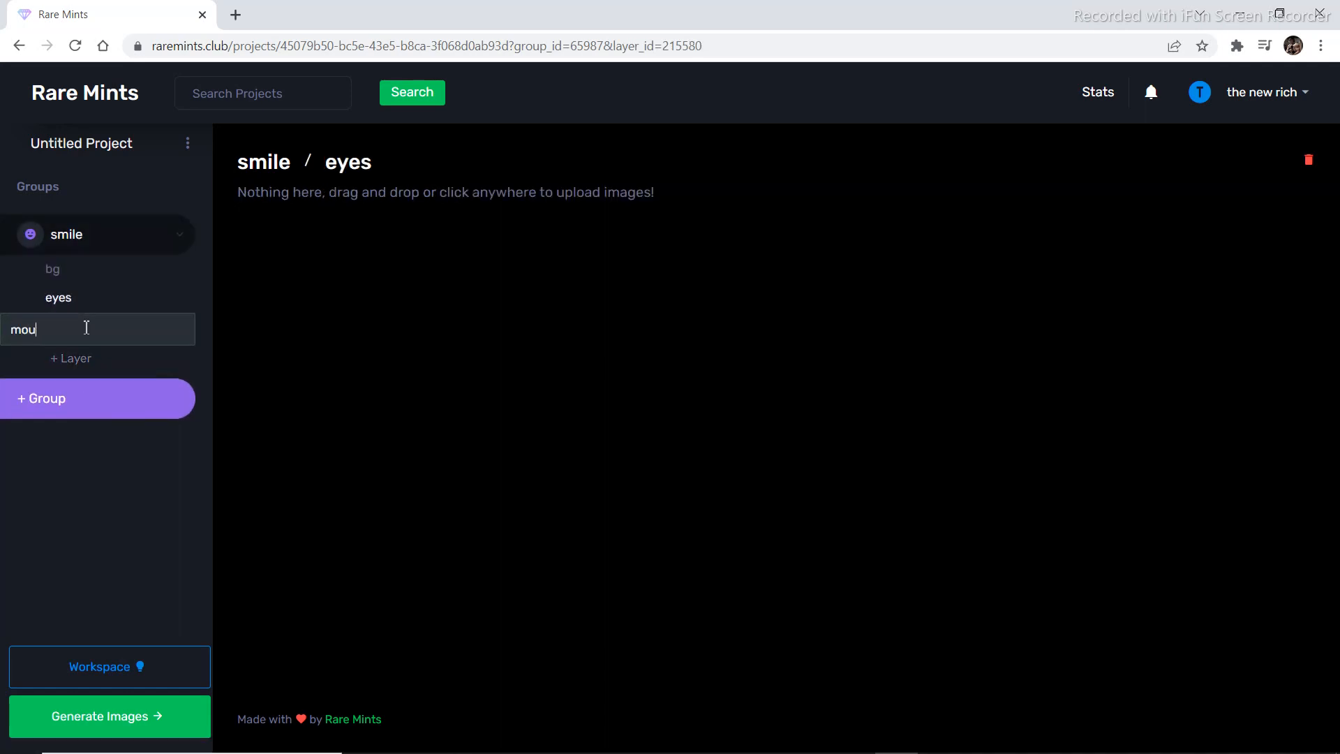
{"action": "type", "text": "mouth"}
{"action": "key", "text": "Return"}
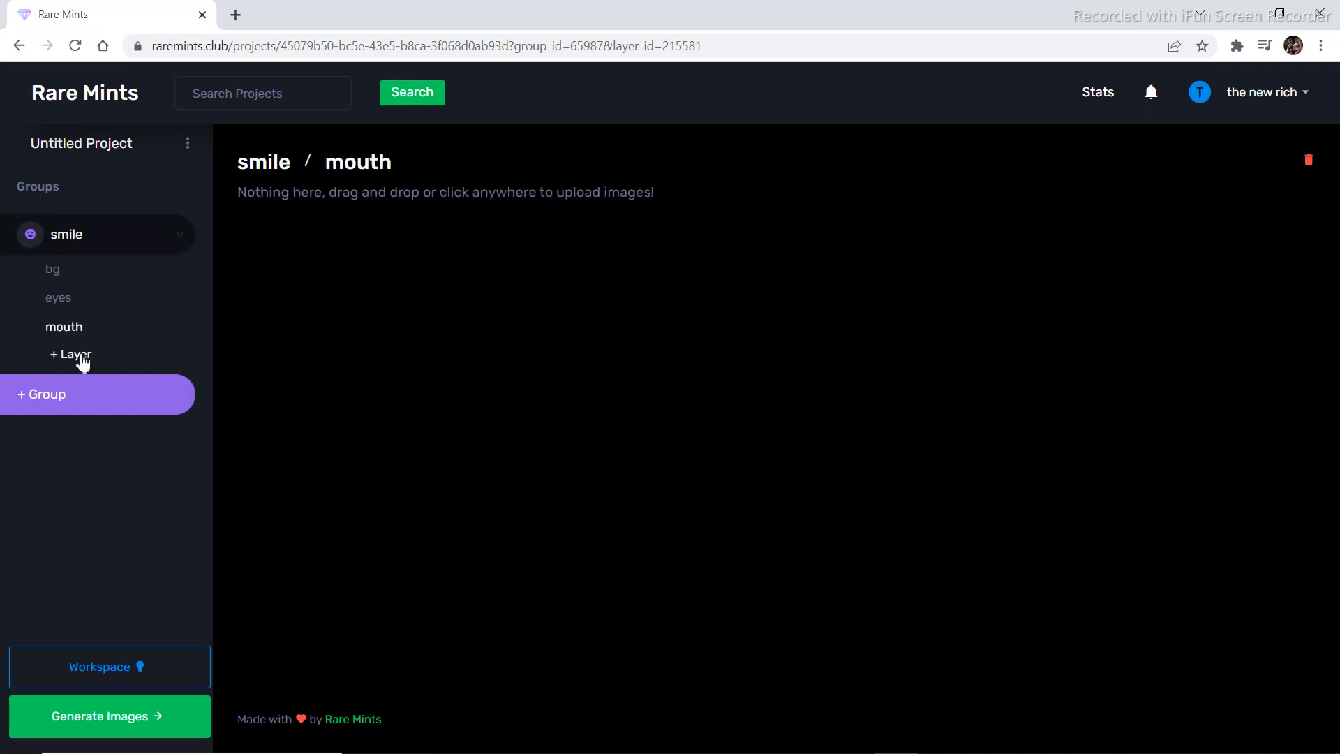
{"action": "left_click", "coordinate": [83, 358]}
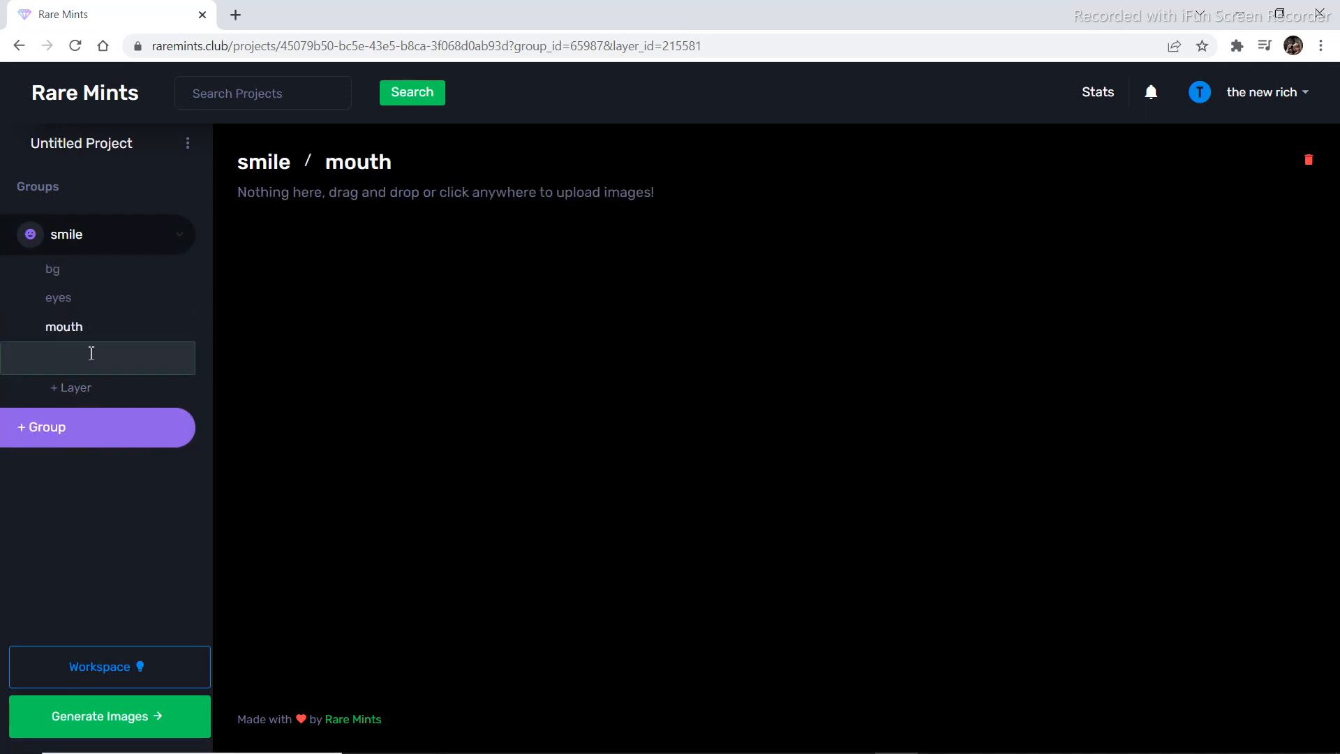
{"action": "key", "text": "Escape"}
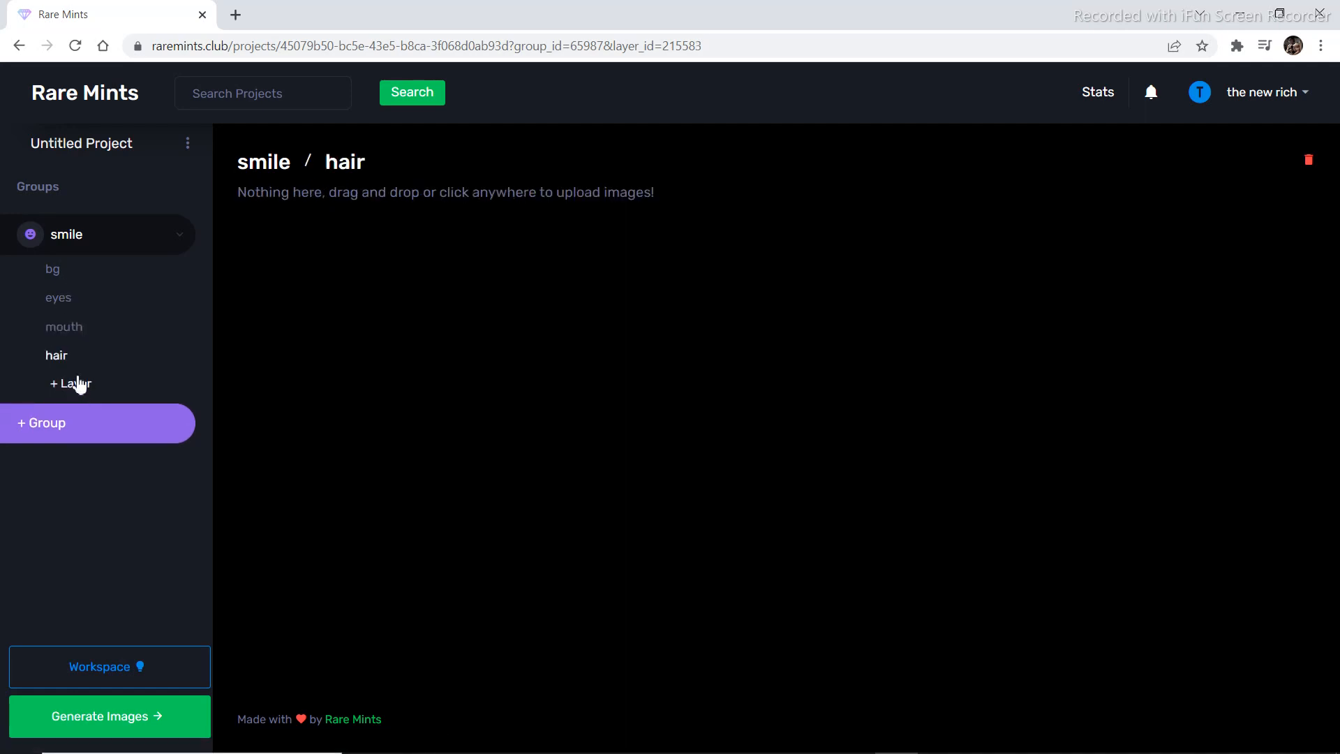
Add a layer named face to the smile group and move it between bg and eyes
{"action": "left_click", "coordinate": [80, 381]}
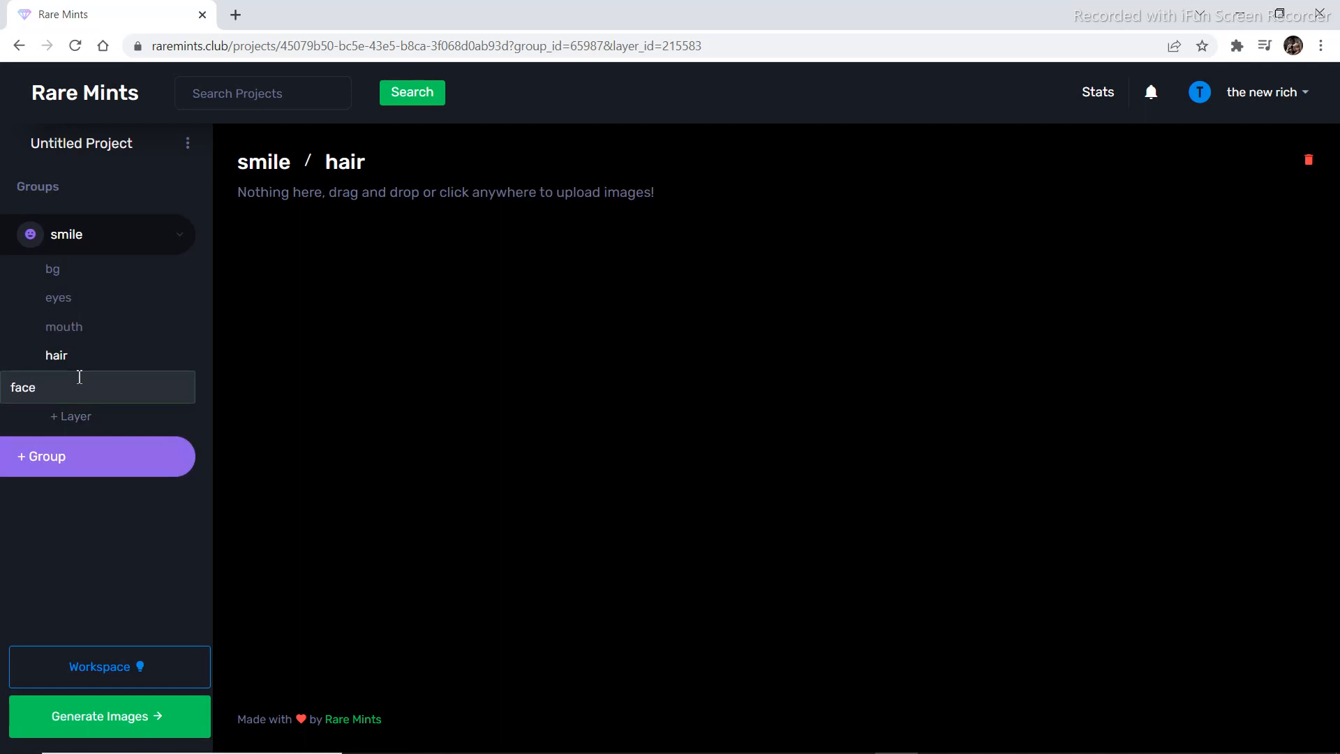
{"action": "key", "text": "Return"}
{"action": "left_click_drag", "start_coordinate": [57, 388], "coordinate": [60, 296]}
Select the bg layer of the smile group and upload the background images from the nft/bg folder to it
{"action": "mouse_move", "coordinate": [550, 750]}
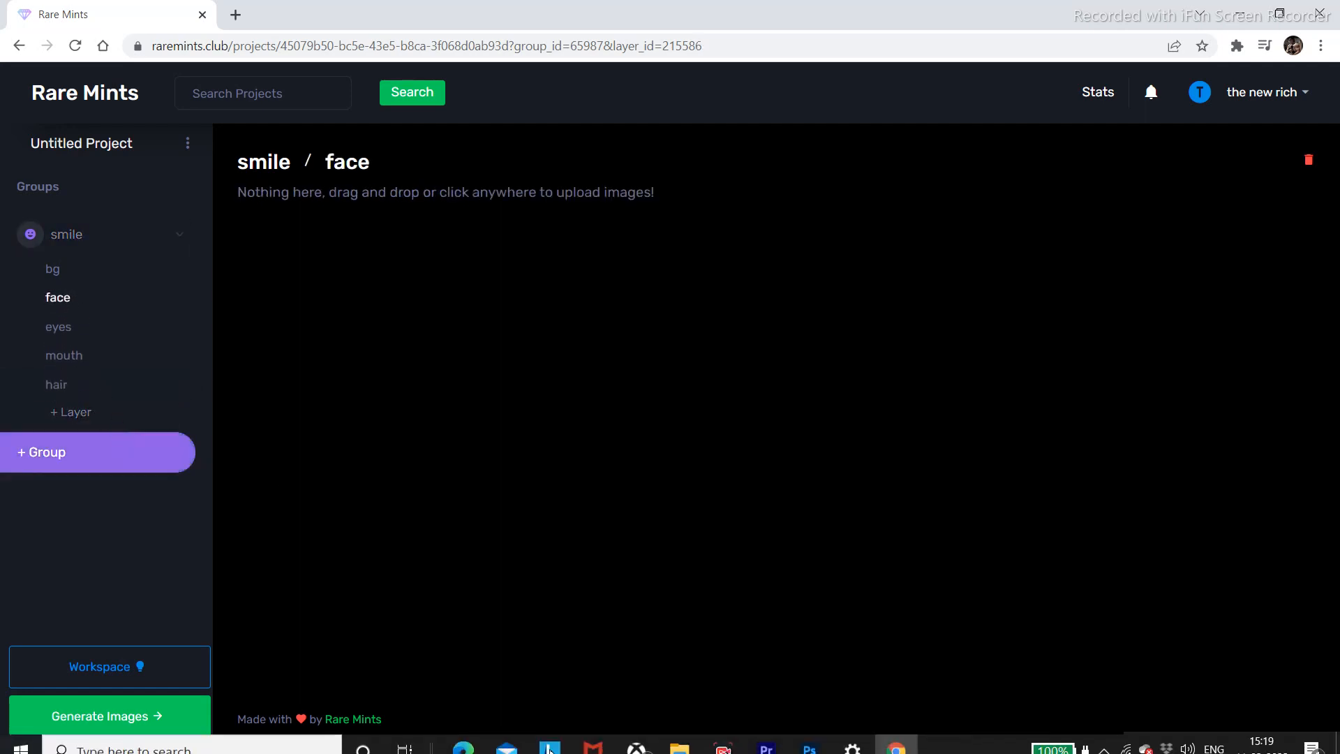
{"action": "mouse_move", "coordinate": [681, 737]}
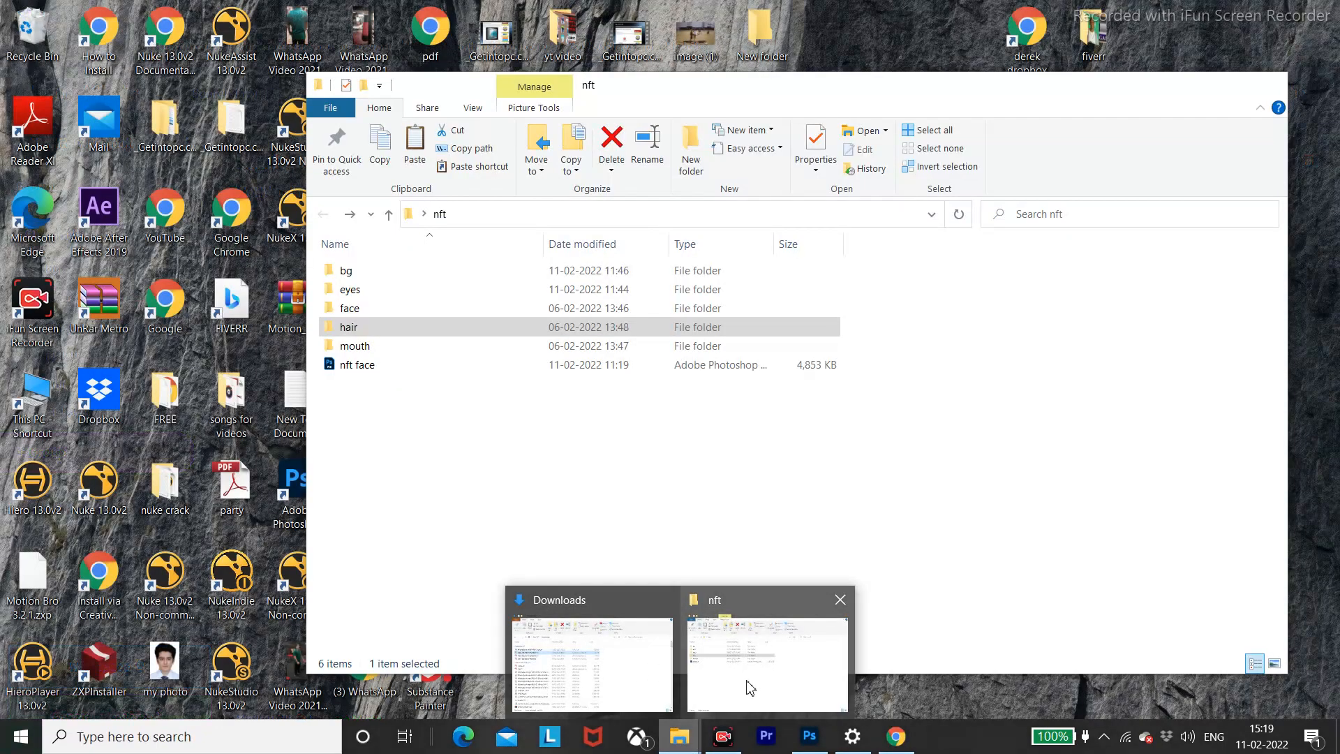
{"action": "left_click", "coordinate": [749, 687]}
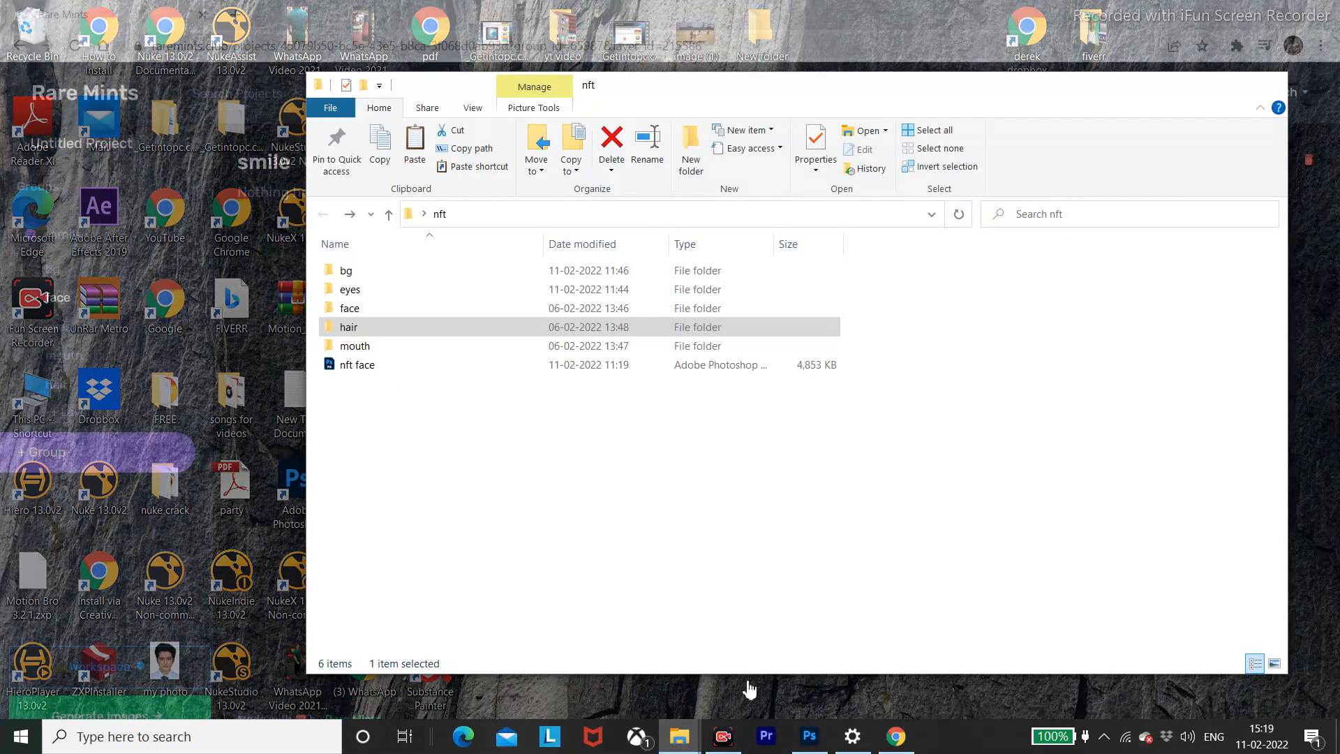
{"action": "left_click", "coordinate": [58, 278]}
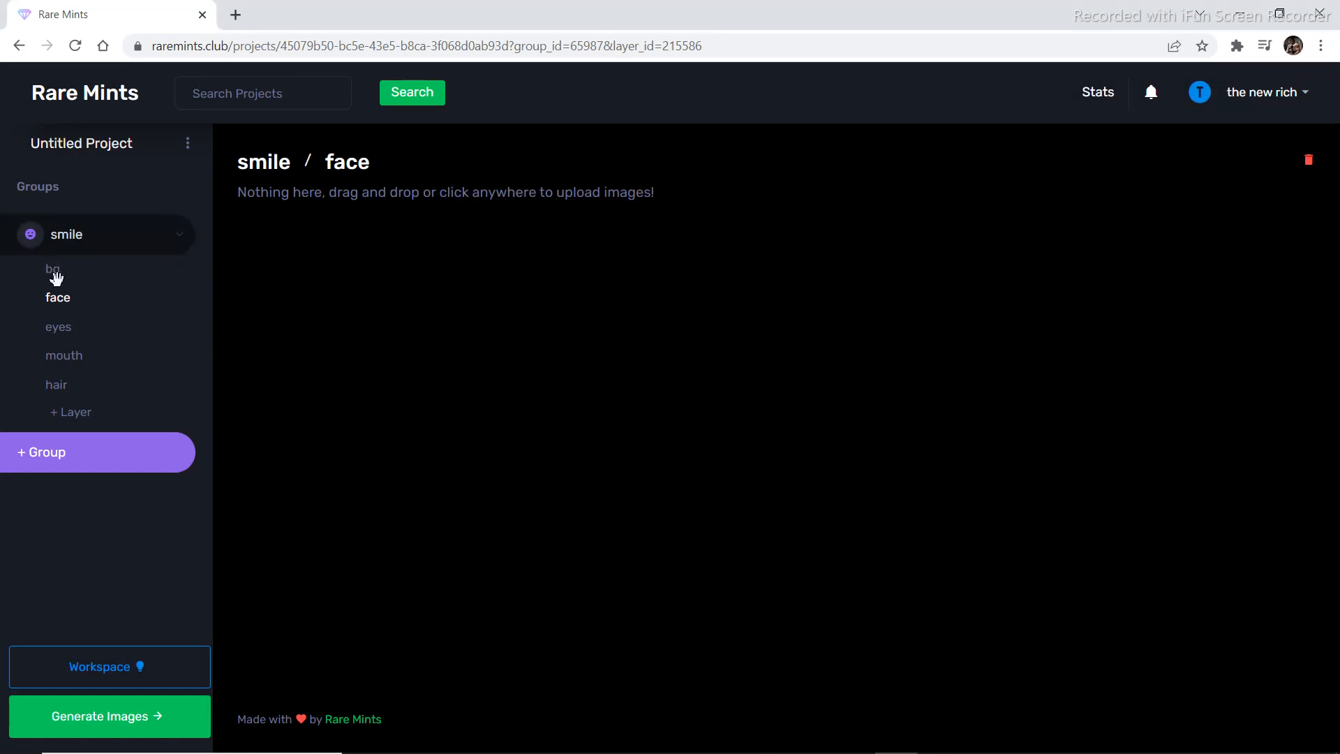
{"action": "left_click", "coordinate": [55, 275]}
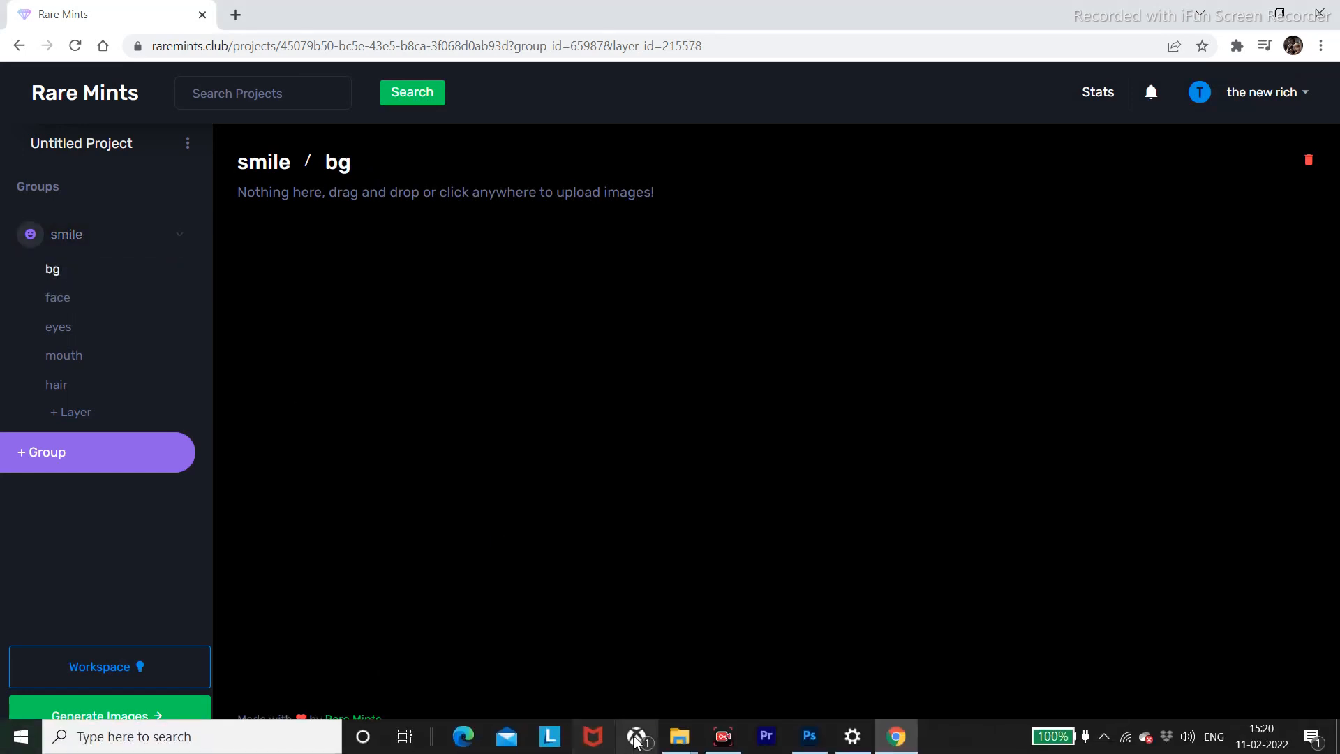
{"action": "mouse_move", "coordinate": [680, 739]}
{"action": "left_click", "coordinate": [736, 695]}
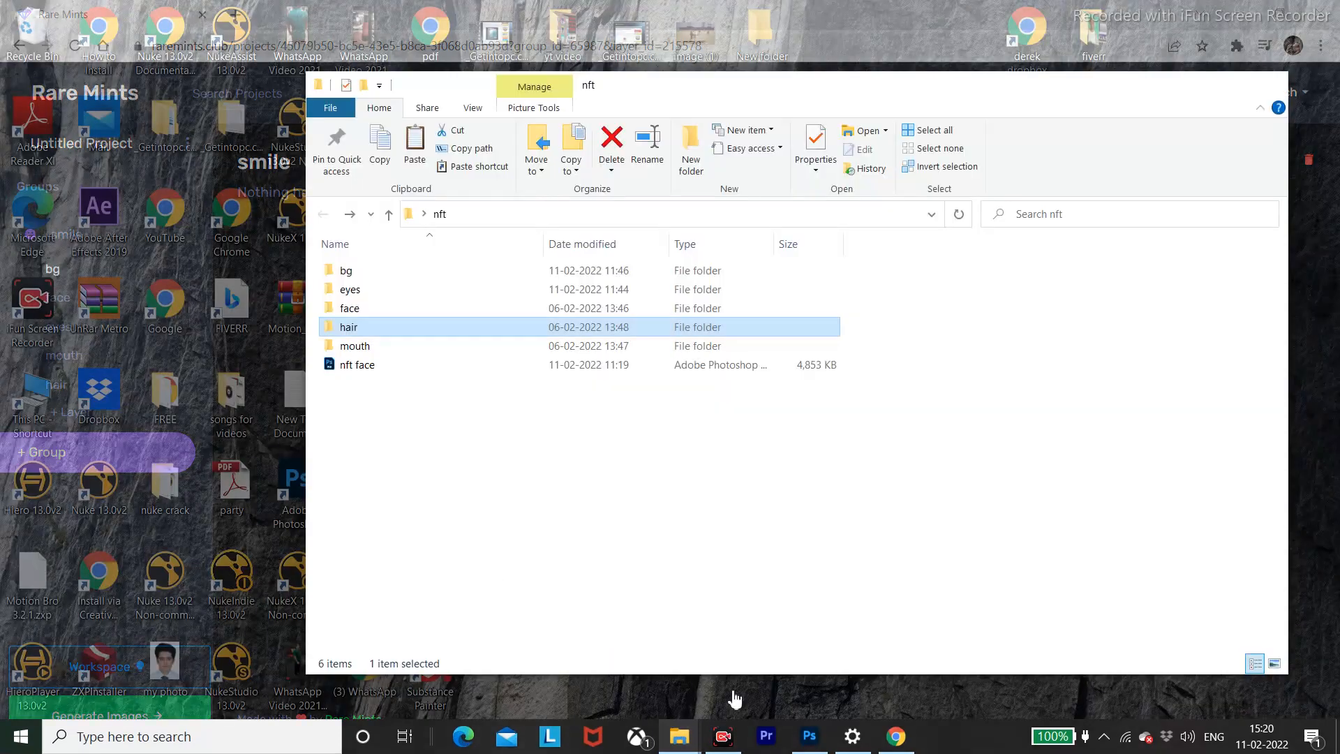
{"action": "double_click", "coordinate": [349, 270]}
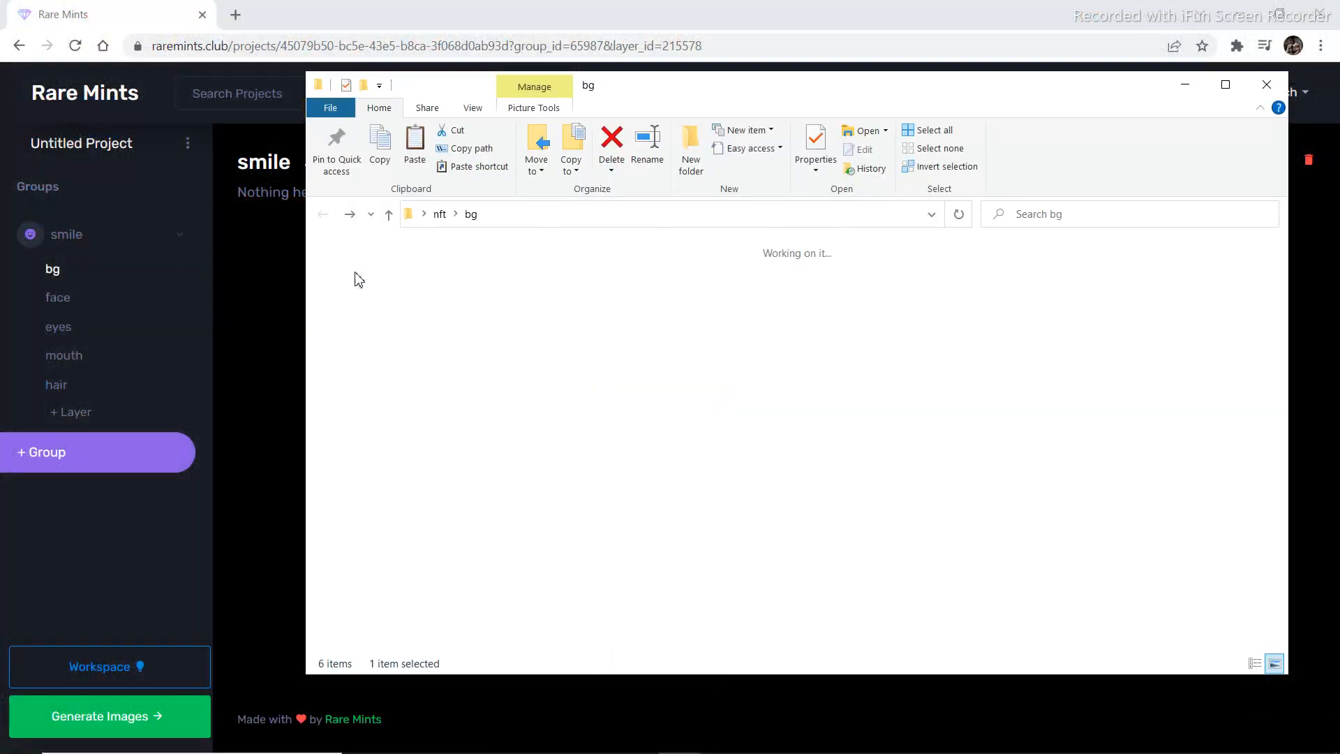
{"action": "left_click_drag", "start_coordinate": [454, 380], "coordinate": [251, 379]}
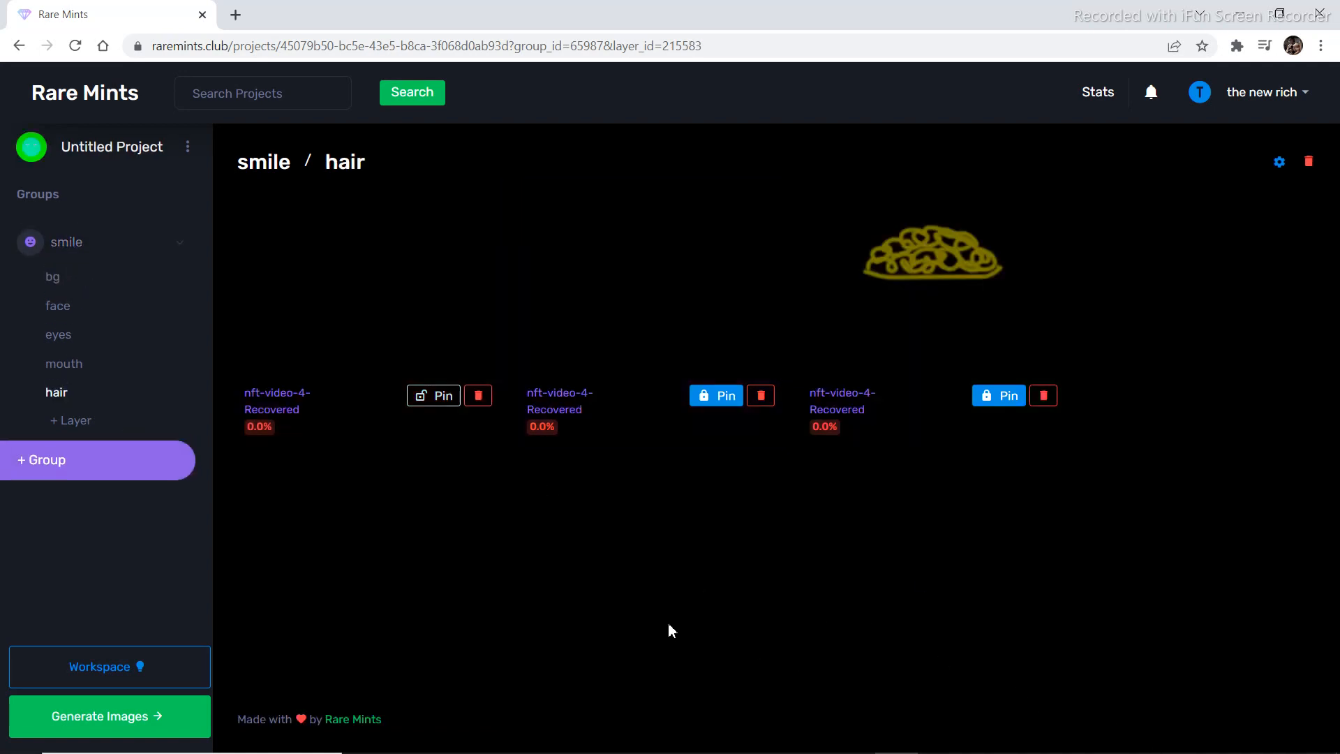
Check the uploaded images in the mouth, bg, face, eyes and hair layers, and reload the project page
{"action": "left_click", "coordinate": [65, 363]}
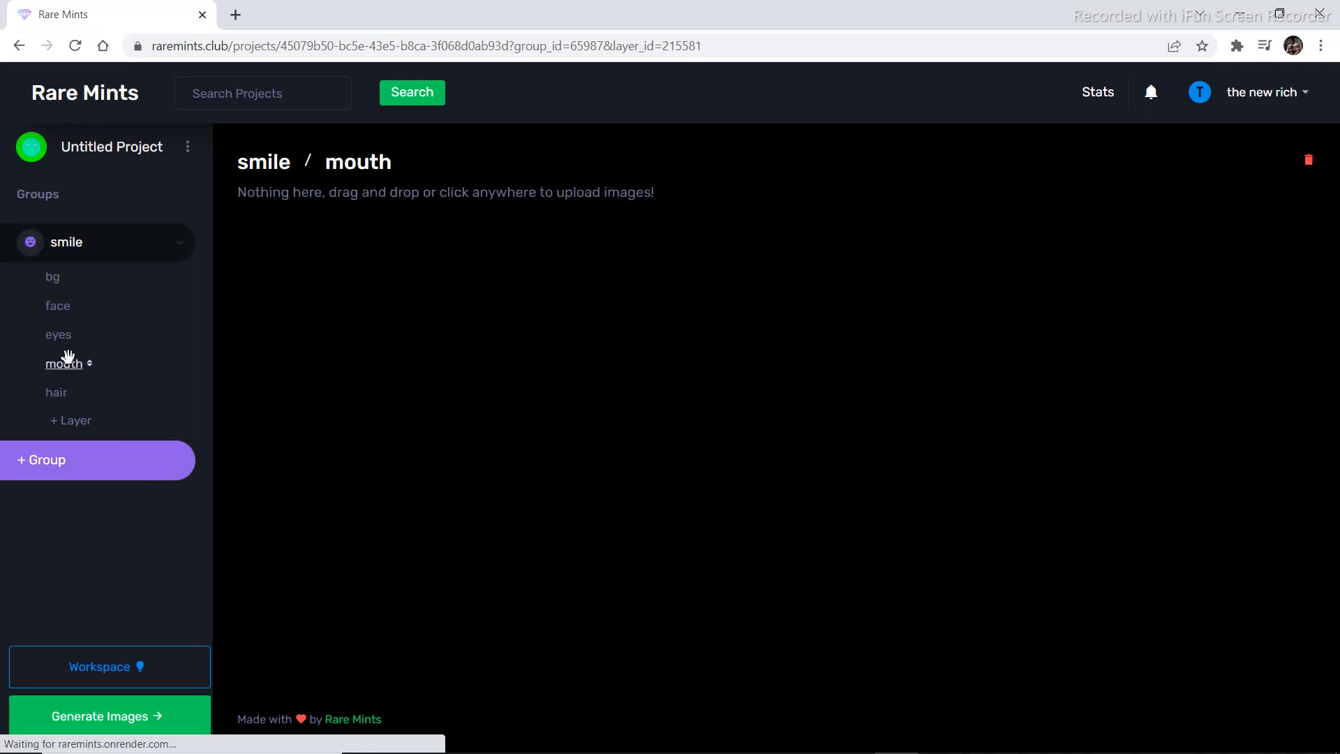
{"action": "left_click", "coordinate": [56, 277]}
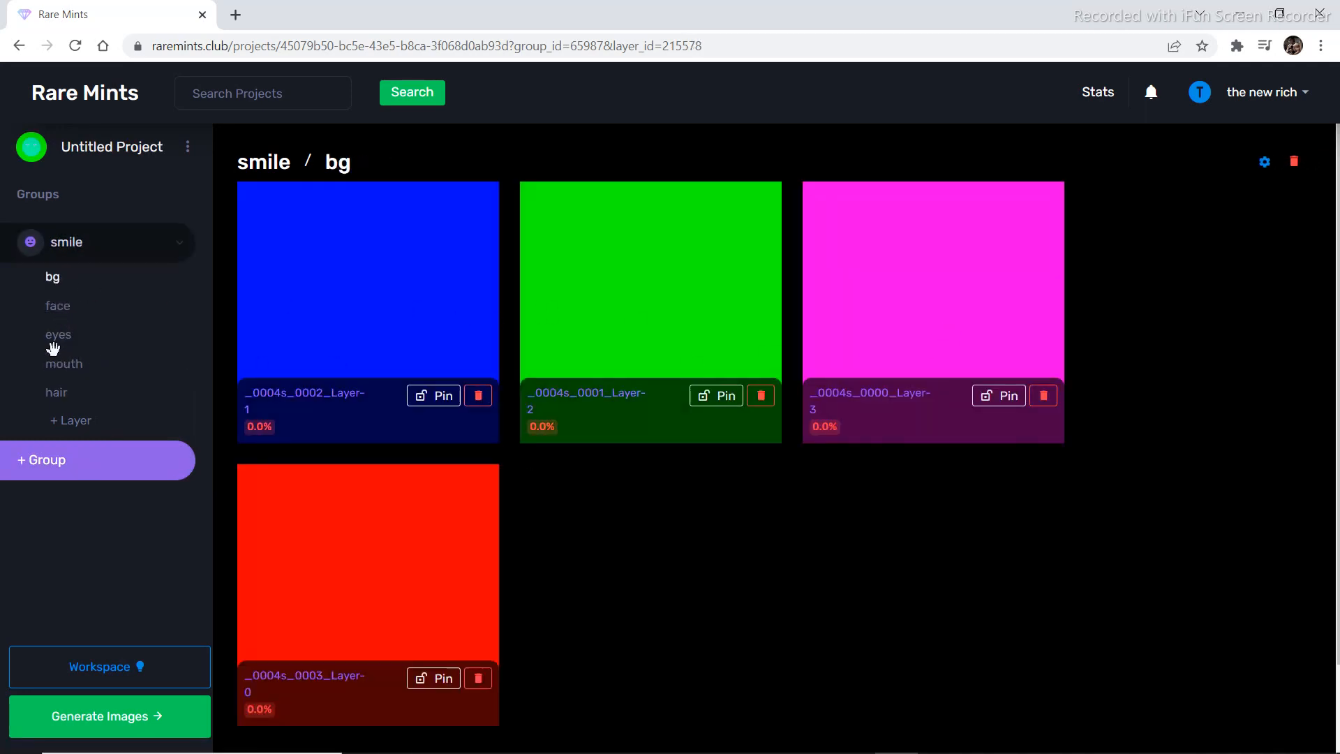
{"action": "left_click", "coordinate": [56, 307]}
{"action": "left_click", "coordinate": [59, 335]}
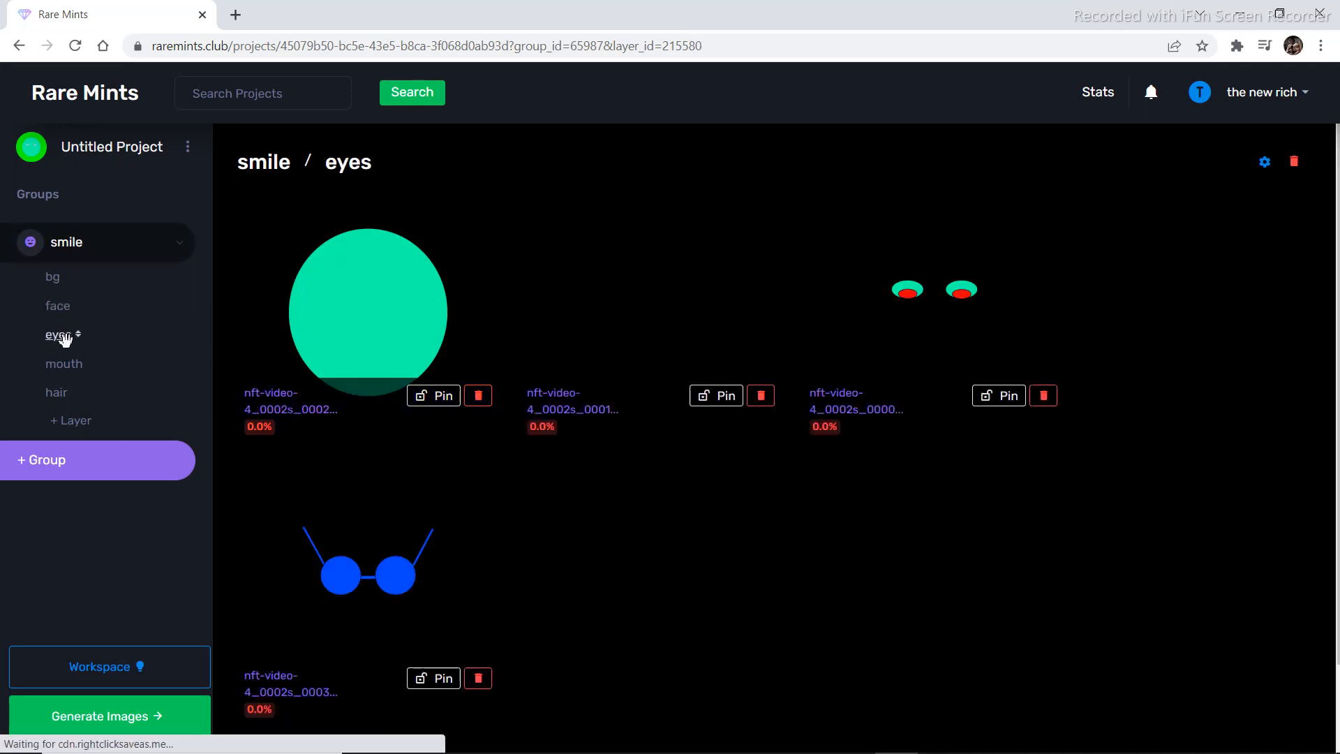
{"action": "left_click", "coordinate": [65, 366]}
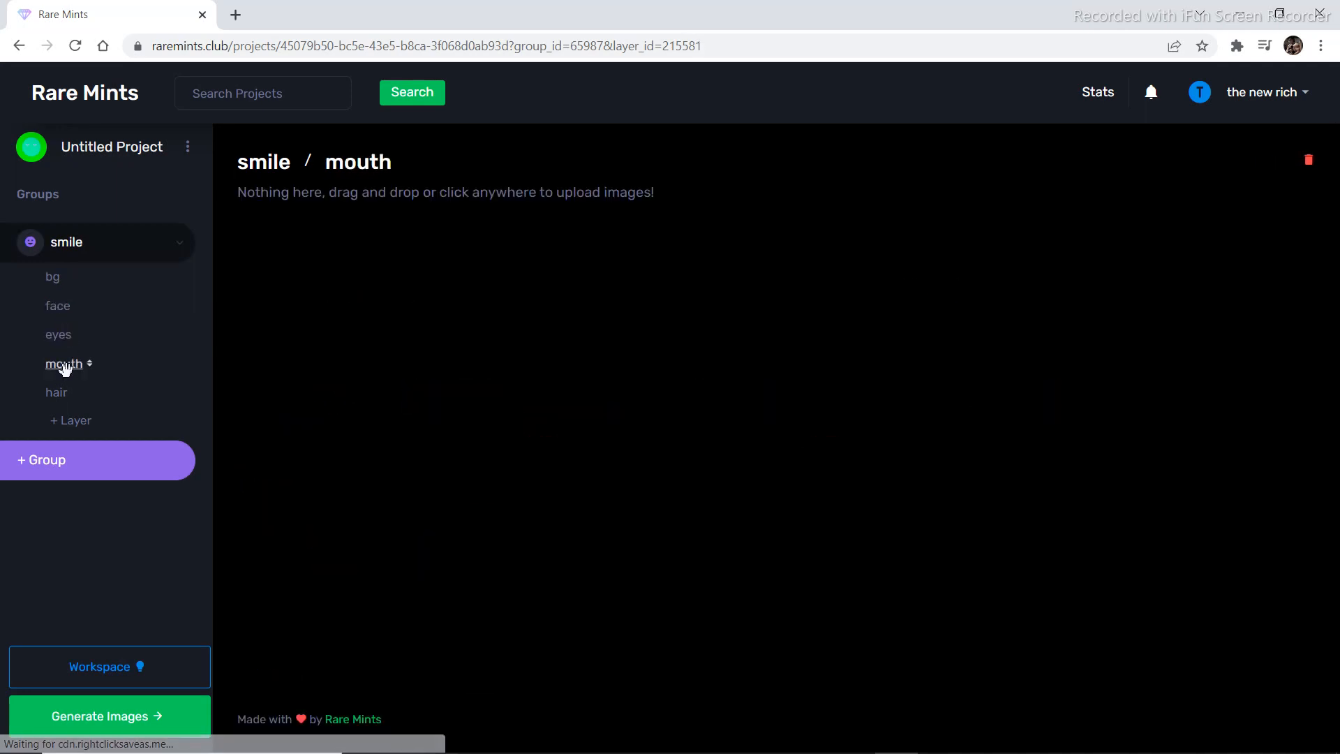
{"action": "left_click", "coordinate": [61, 395]}
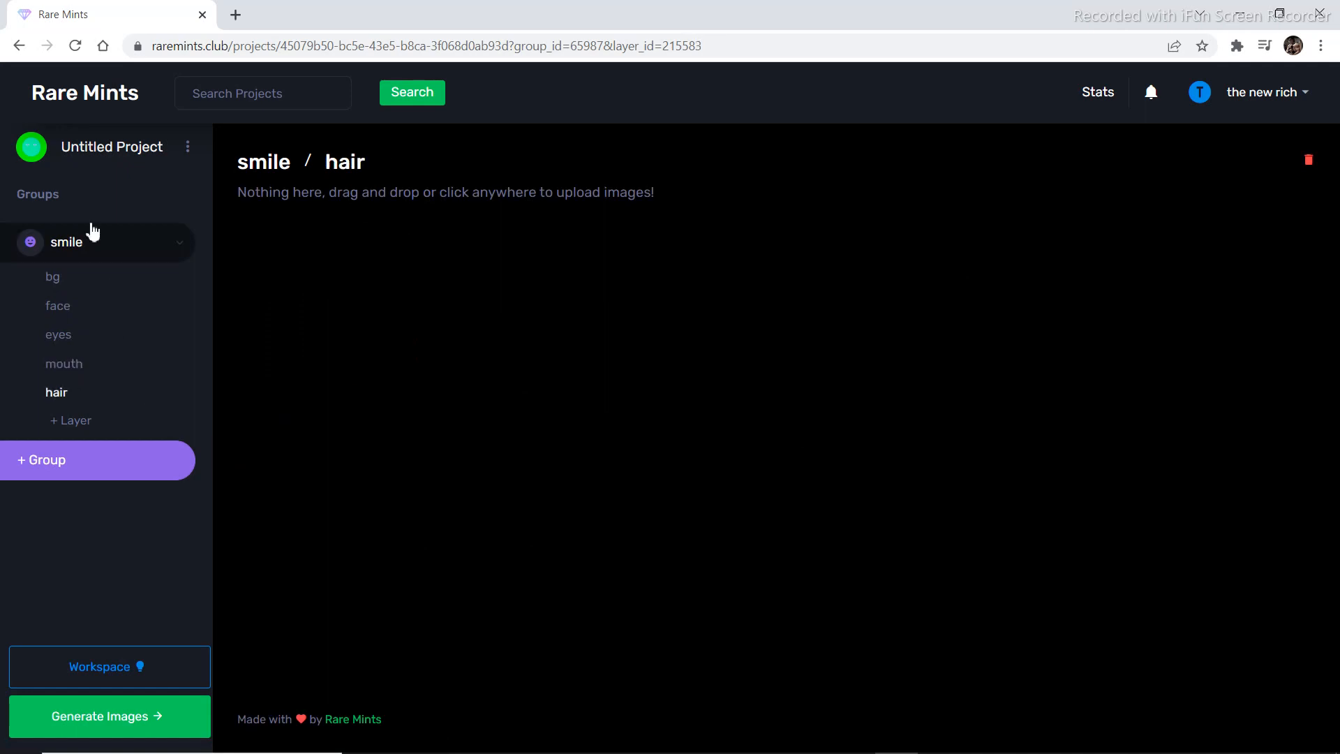
{"action": "left_click", "coordinate": [74, 45]}
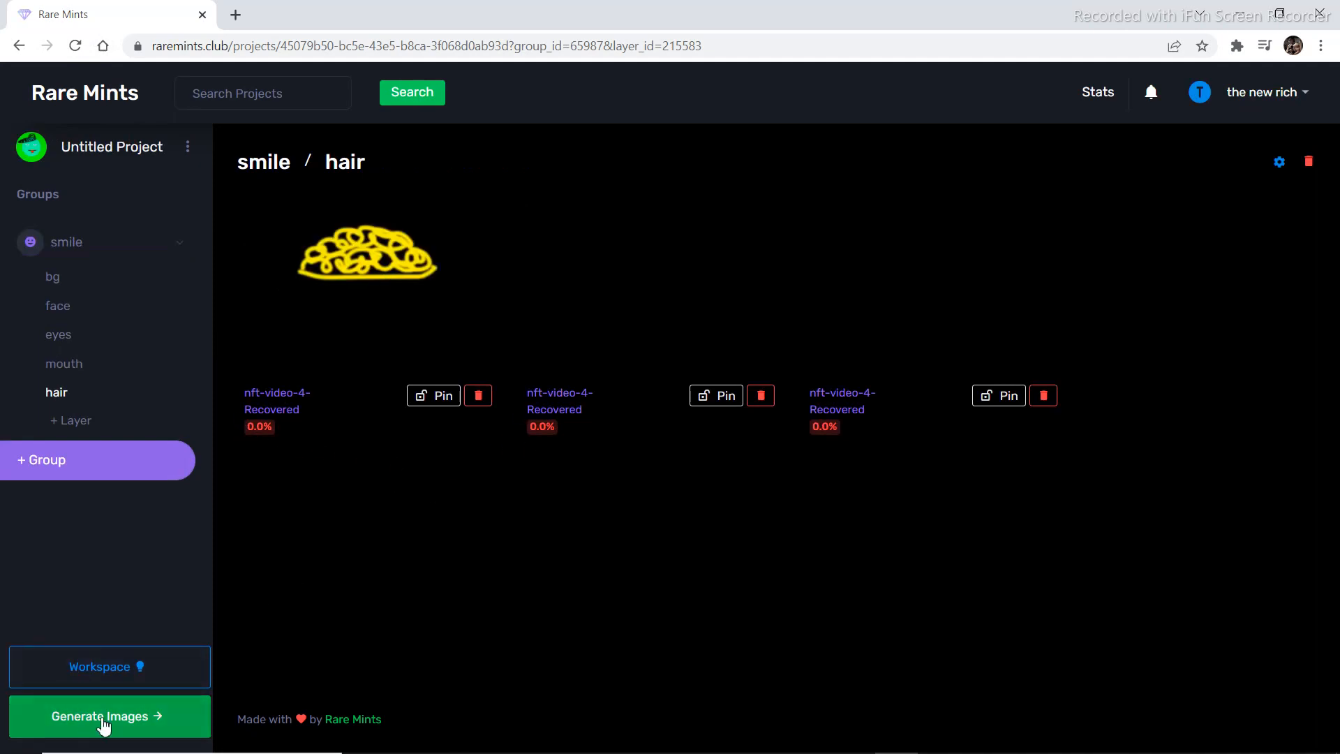
Generate 30 unique images from the project and open the downloaded Untitled Project (4).zip archive
{"action": "left_click", "coordinate": [136, 701]}
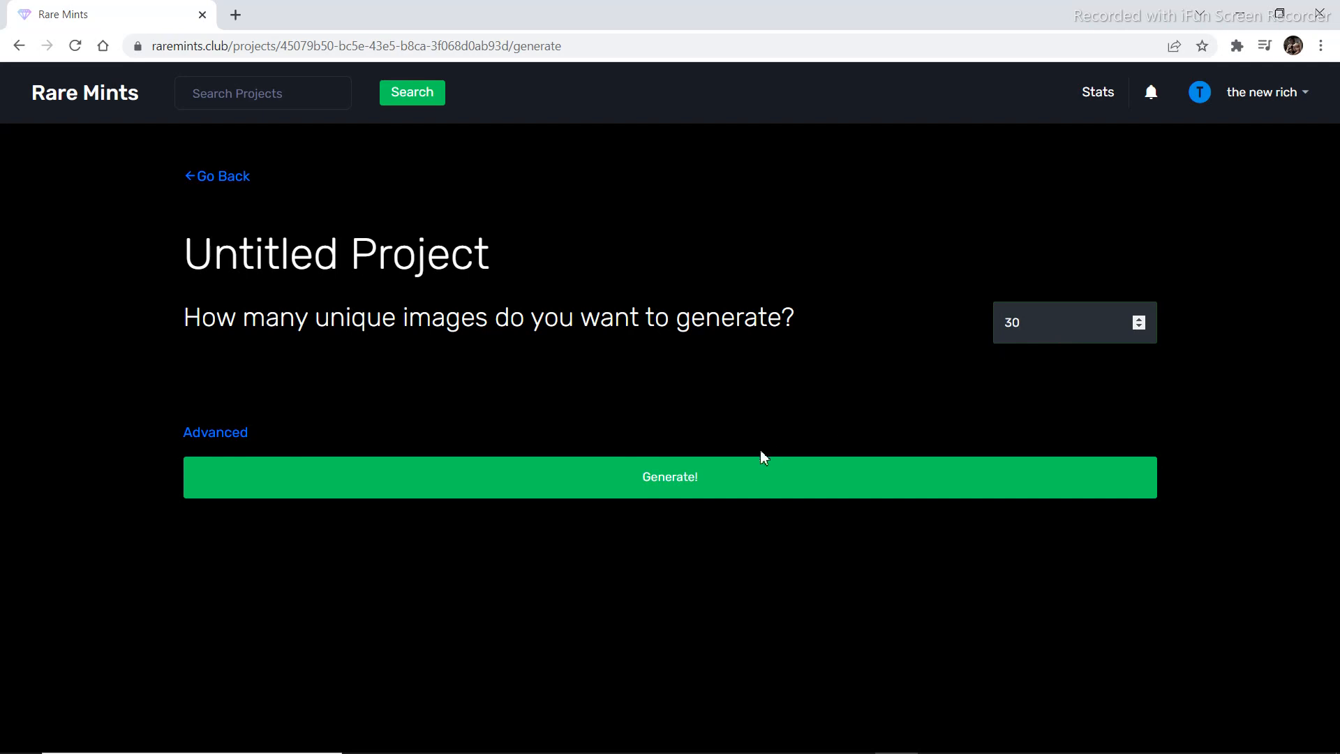
{"action": "left_click", "coordinate": [735, 474]}
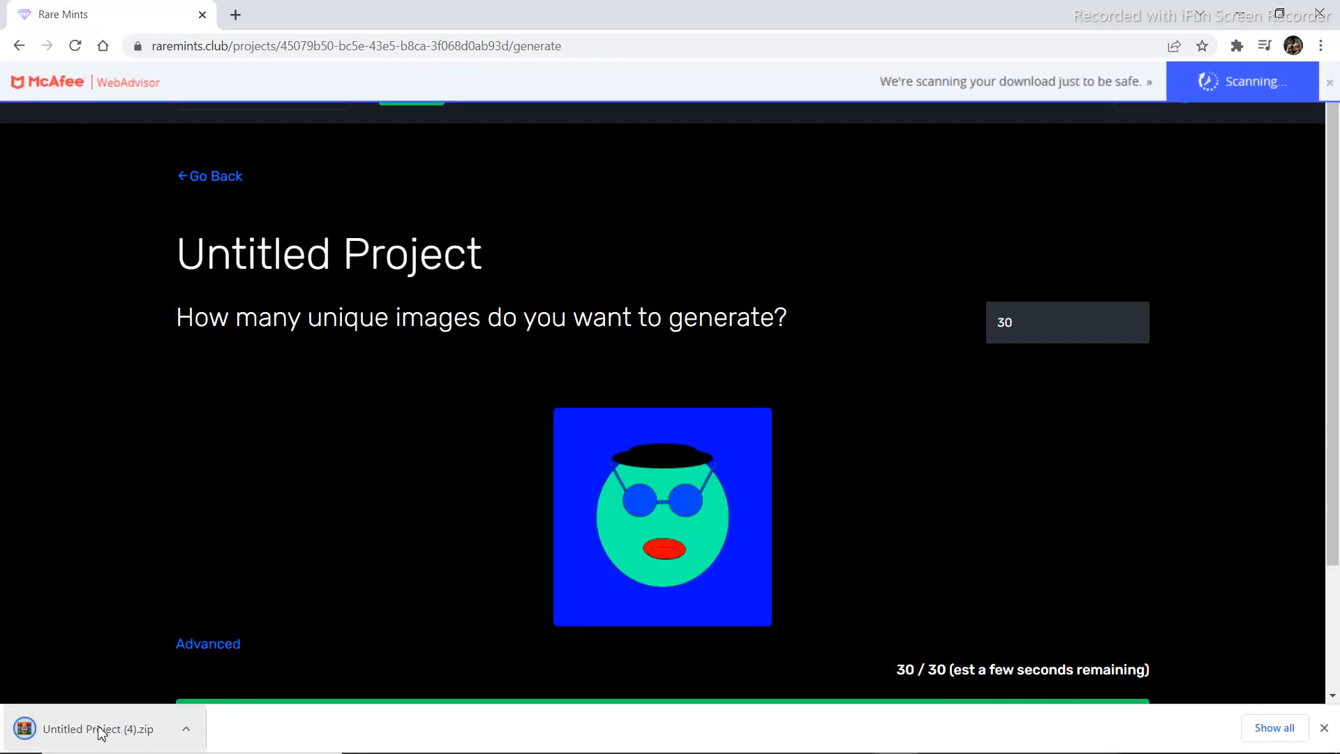
{"action": "left_click", "coordinate": [105, 730]}
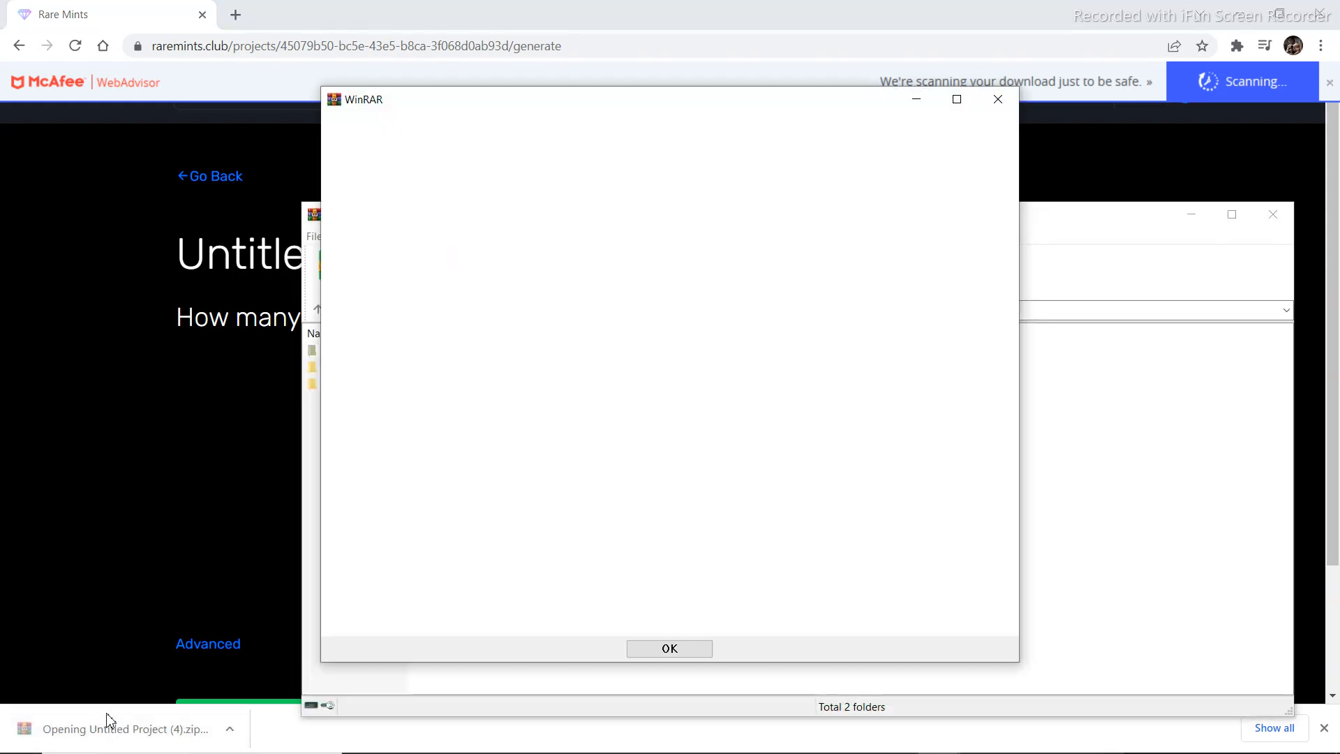
{"action": "left_click", "coordinate": [998, 98]}
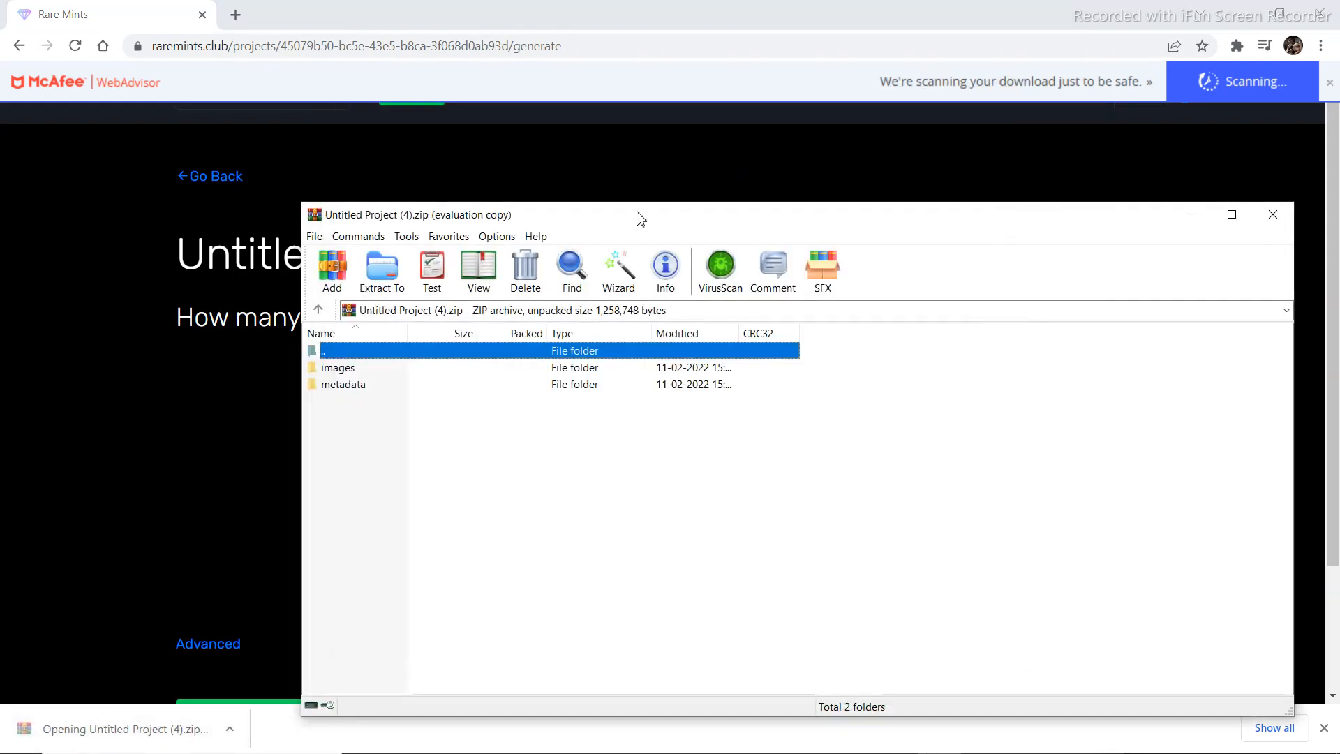
Open the archive's images folder and view 2.png, 6.png and 11.png one after another
{"action": "left_click", "coordinate": [370, 371]}
{"action": "double_click", "coordinate": [369, 372]}
{"action": "double_click", "coordinate": [390, 395]}
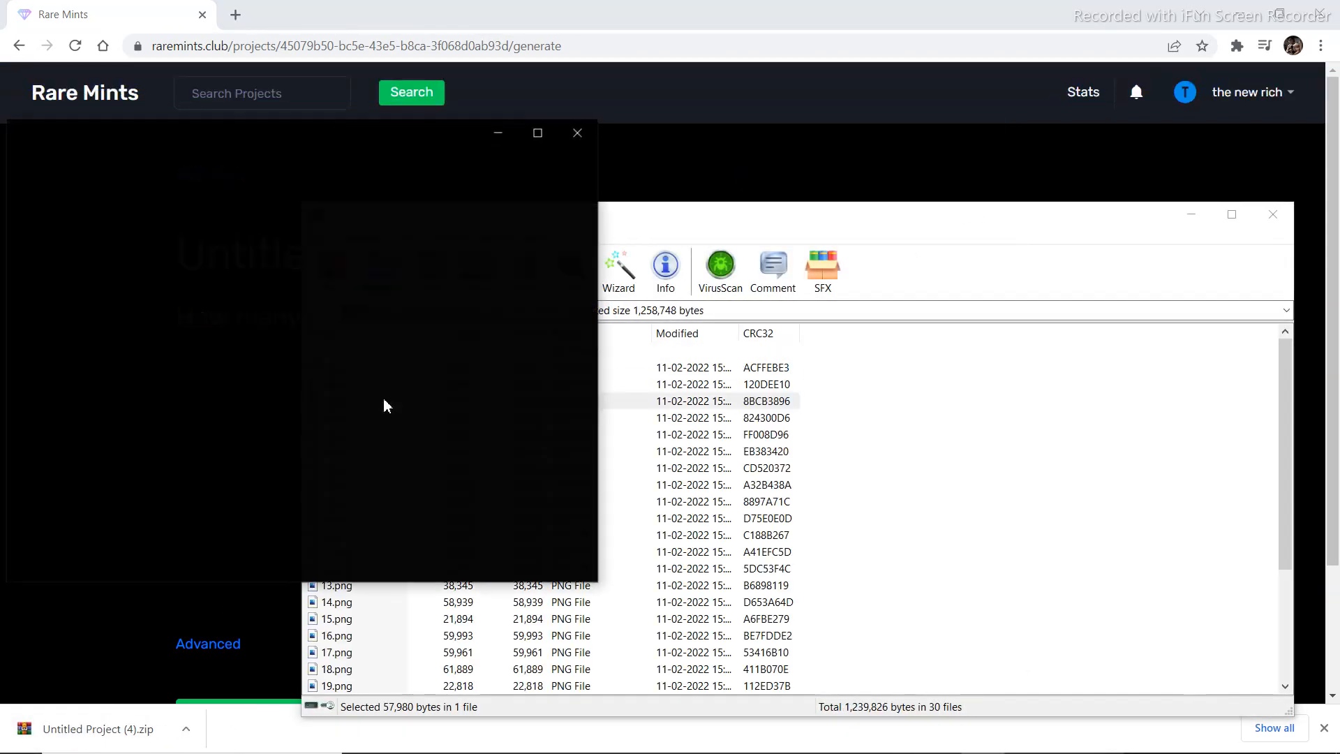
{"action": "left_click", "coordinate": [577, 133]}
{"action": "double_click", "coordinate": [390, 467]}
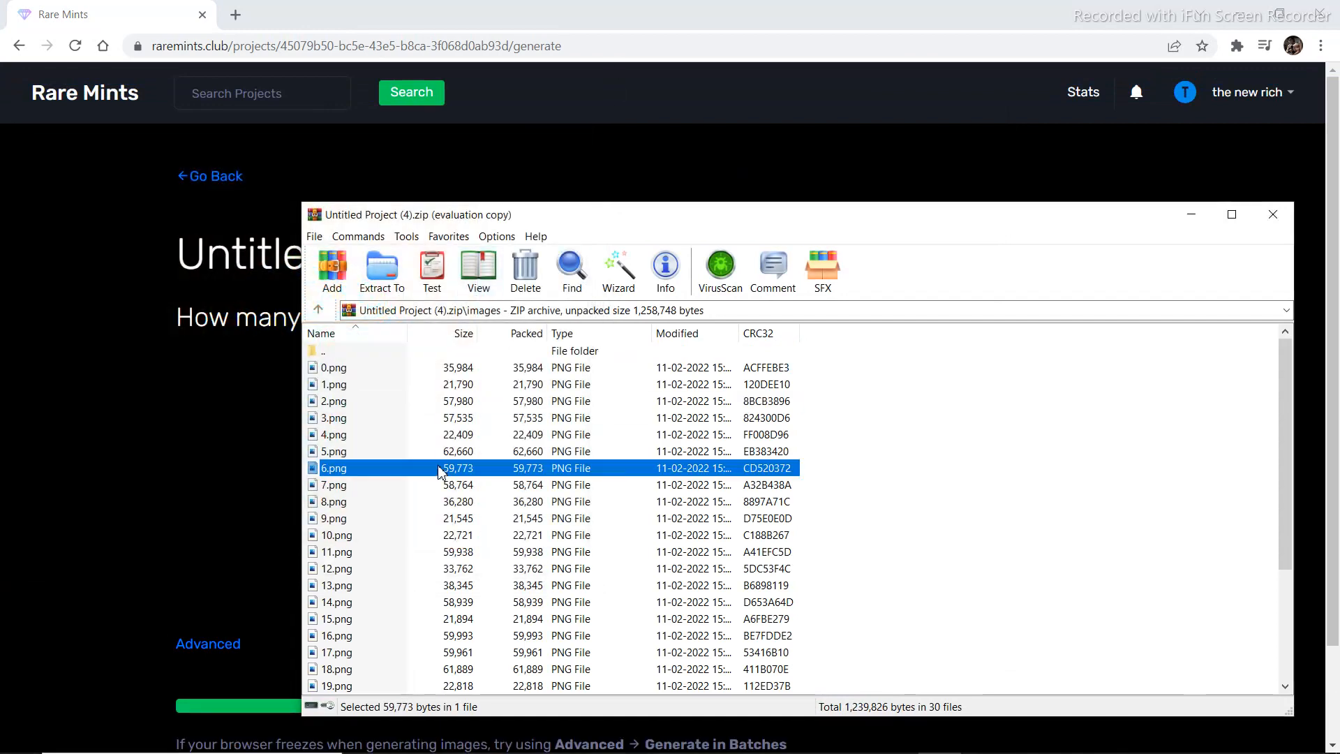
{"action": "left_click", "coordinate": [578, 132]}
{"action": "double_click", "coordinate": [462, 552]}
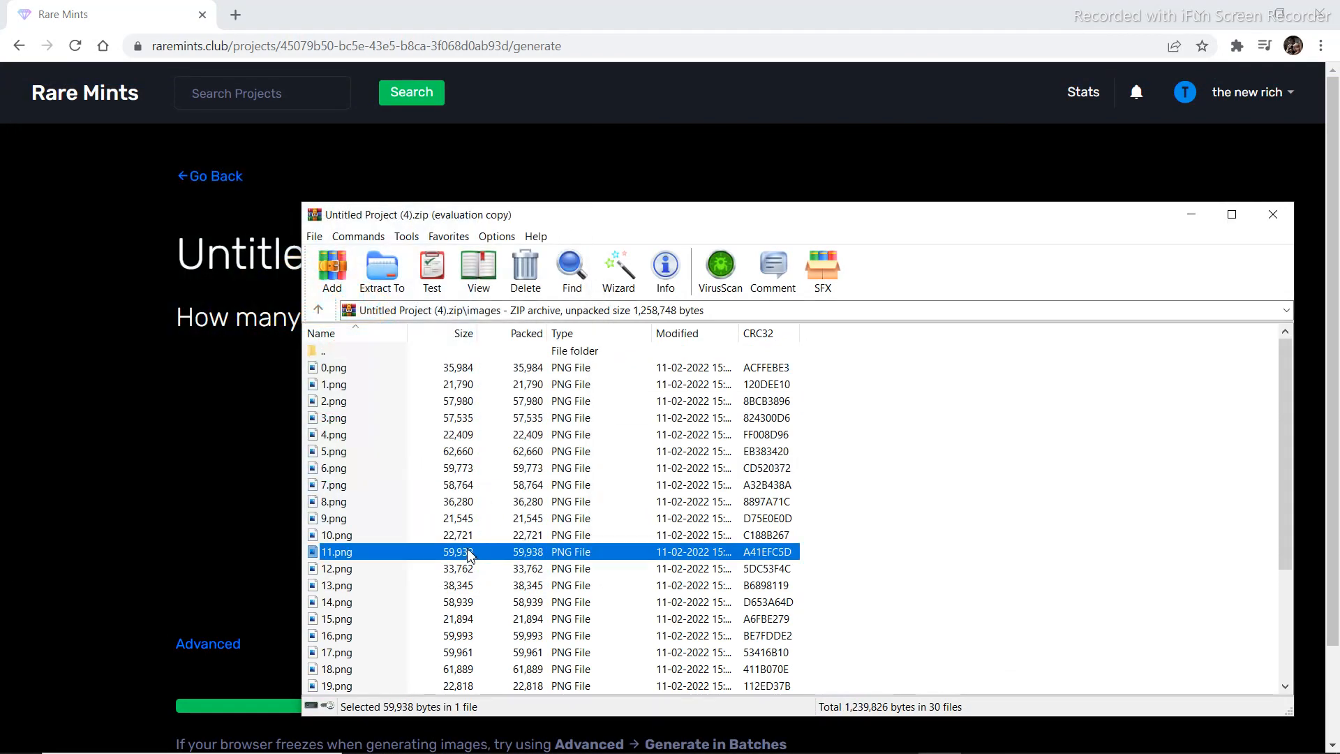
{"action": "left_click", "coordinate": [578, 132]}
View the generated images 16.png, 23.png, 20.png and 14.png from the archive, closing each one
{"action": "scroll", "coordinate": [516, 482], "scroll_direction": "down", "scroll_amount": 3}
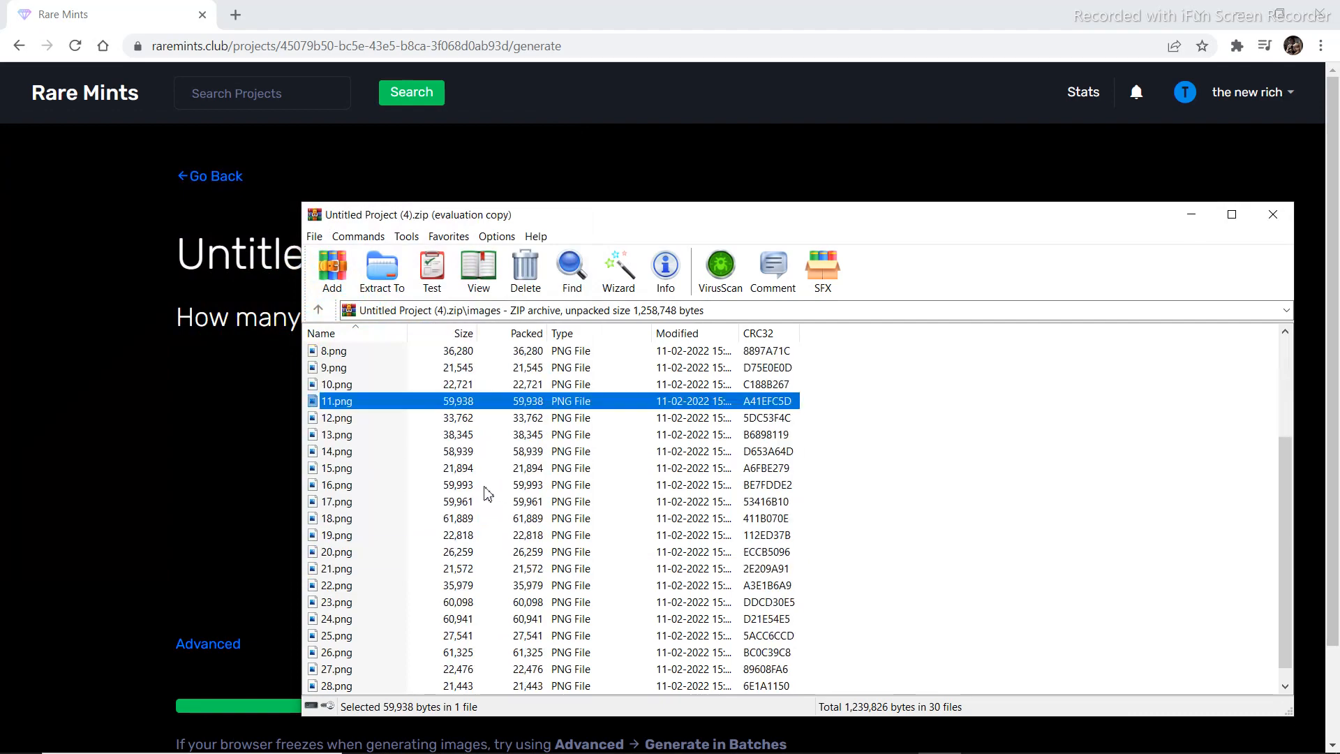
{"action": "double_click", "coordinate": [520, 484]}
{"action": "left_click", "coordinate": [578, 133]}
{"action": "double_click", "coordinate": [380, 601]}
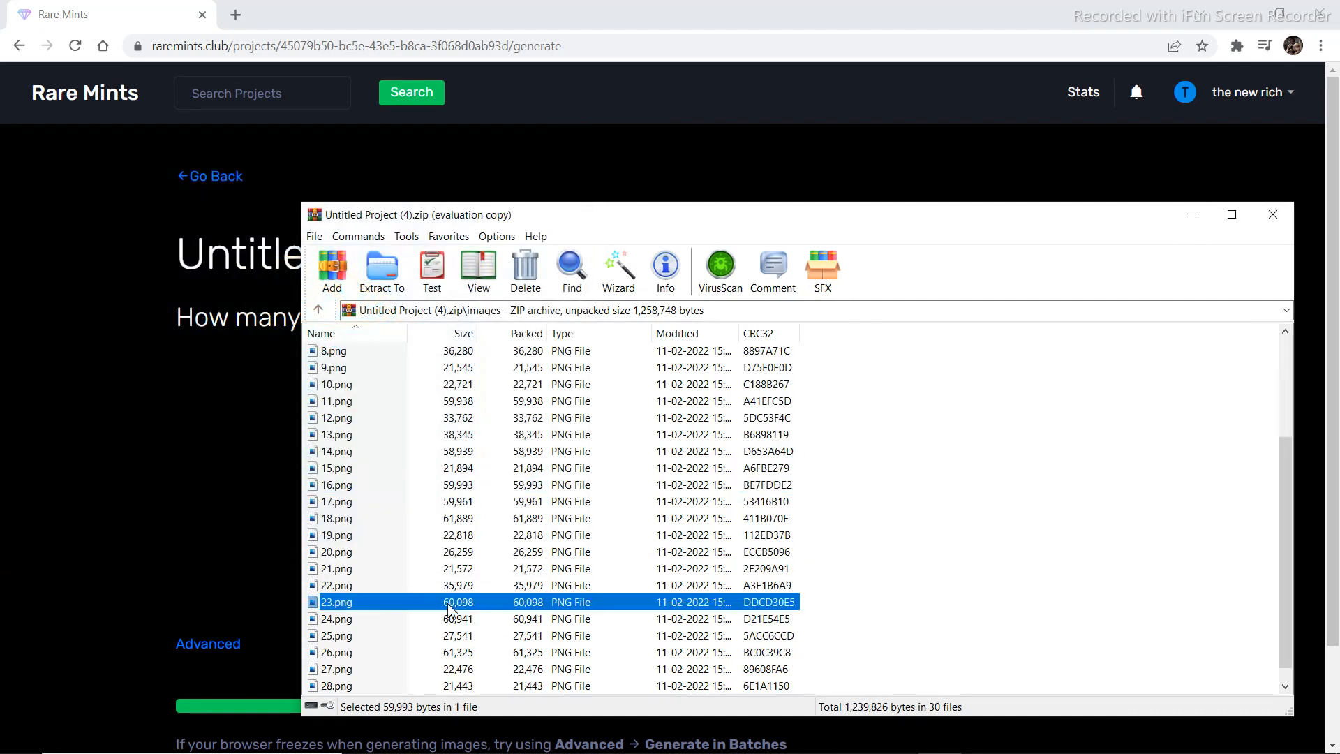
{"action": "left_click", "coordinate": [578, 133]}
{"action": "double_click", "coordinate": [462, 551]}
{"action": "left_click", "coordinate": [577, 133]}
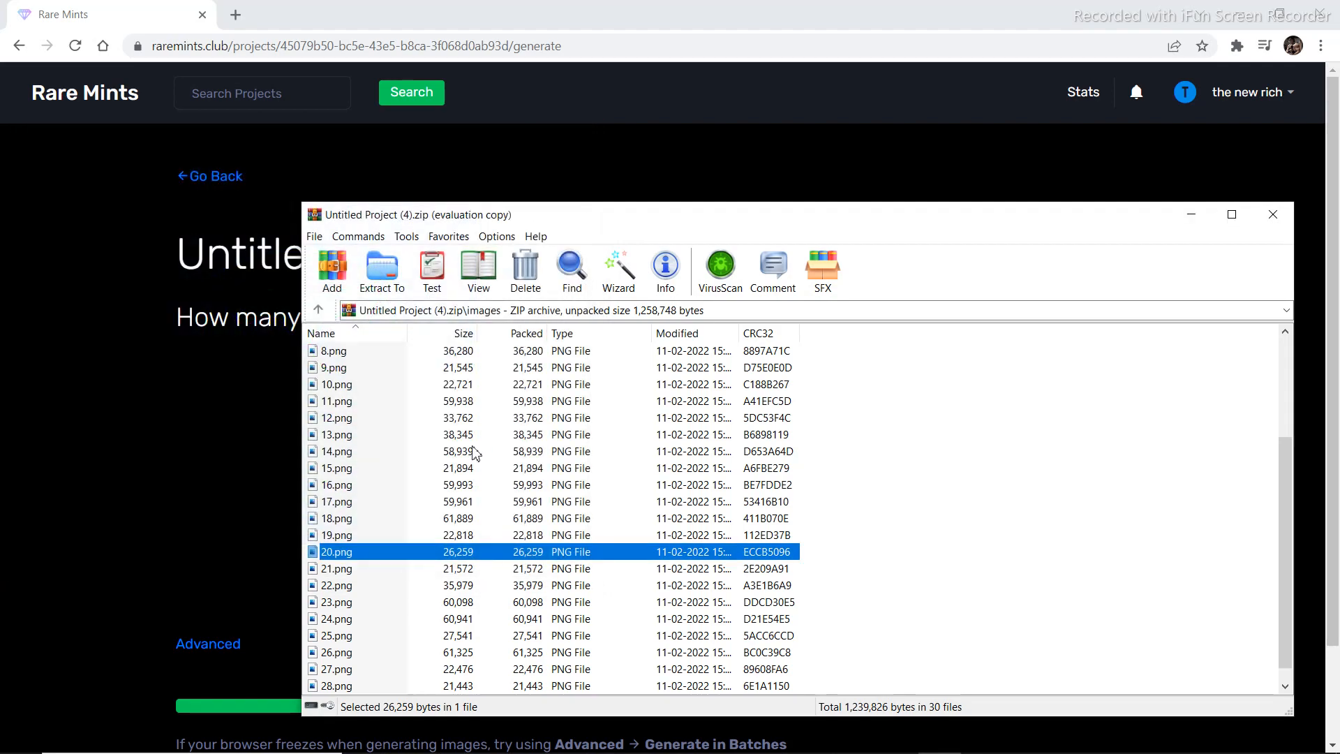
{"action": "double_click", "coordinate": [462, 451]}
{"action": "left_click", "coordinate": [578, 133]}
View 20.png again, followed by 27.png and 25.png, from the archive's images folder
{"action": "scroll", "coordinate": [462, 489], "scroll_direction": "down", "scroll_amount": 1}
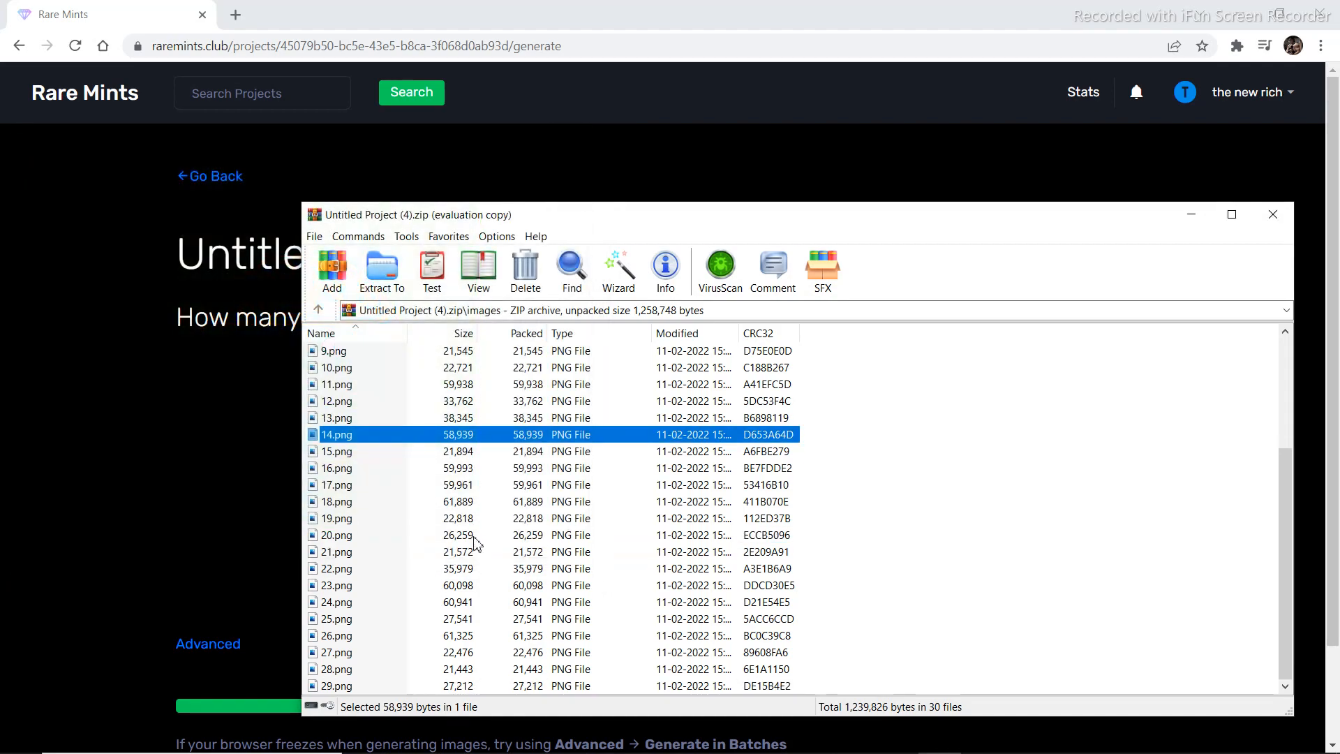
{"action": "double_click", "coordinate": [462, 535]}
{"action": "left_click", "coordinate": [578, 133]}
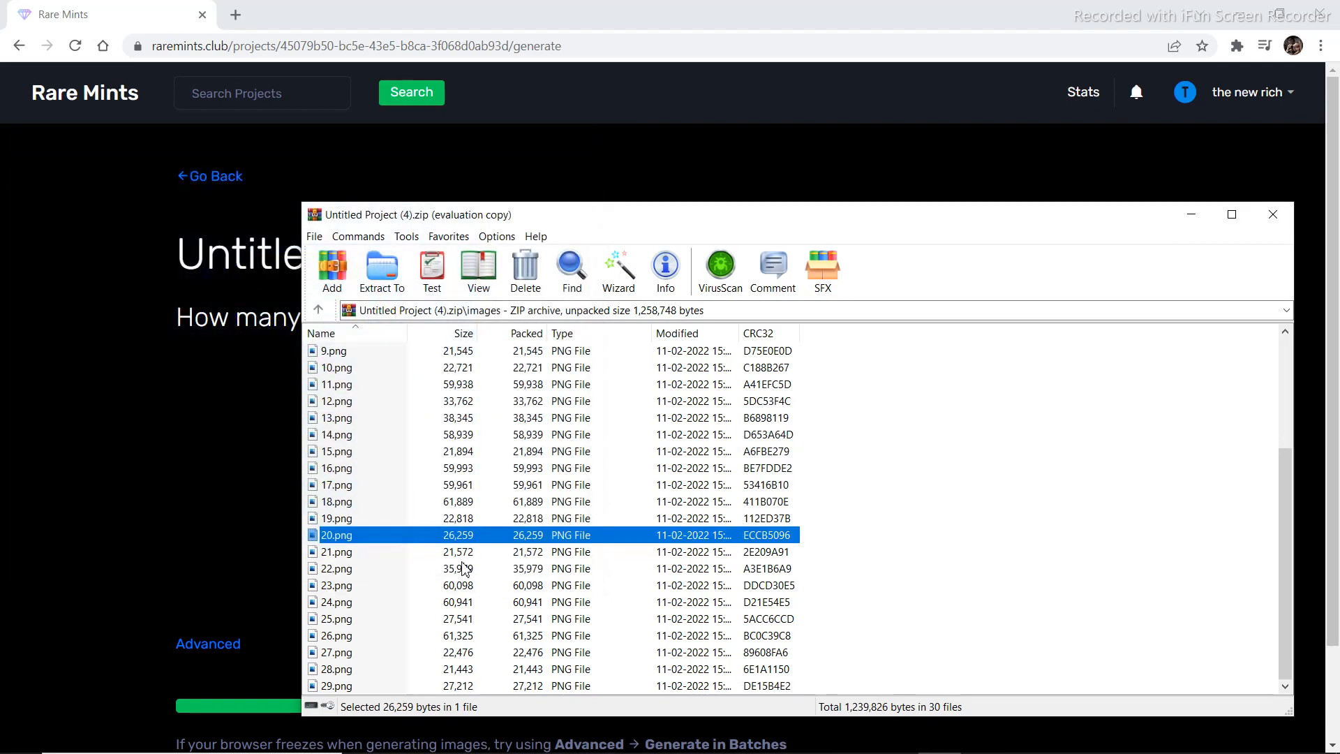
{"action": "double_click", "coordinate": [436, 653]}
{"action": "left_click", "coordinate": [577, 133]}
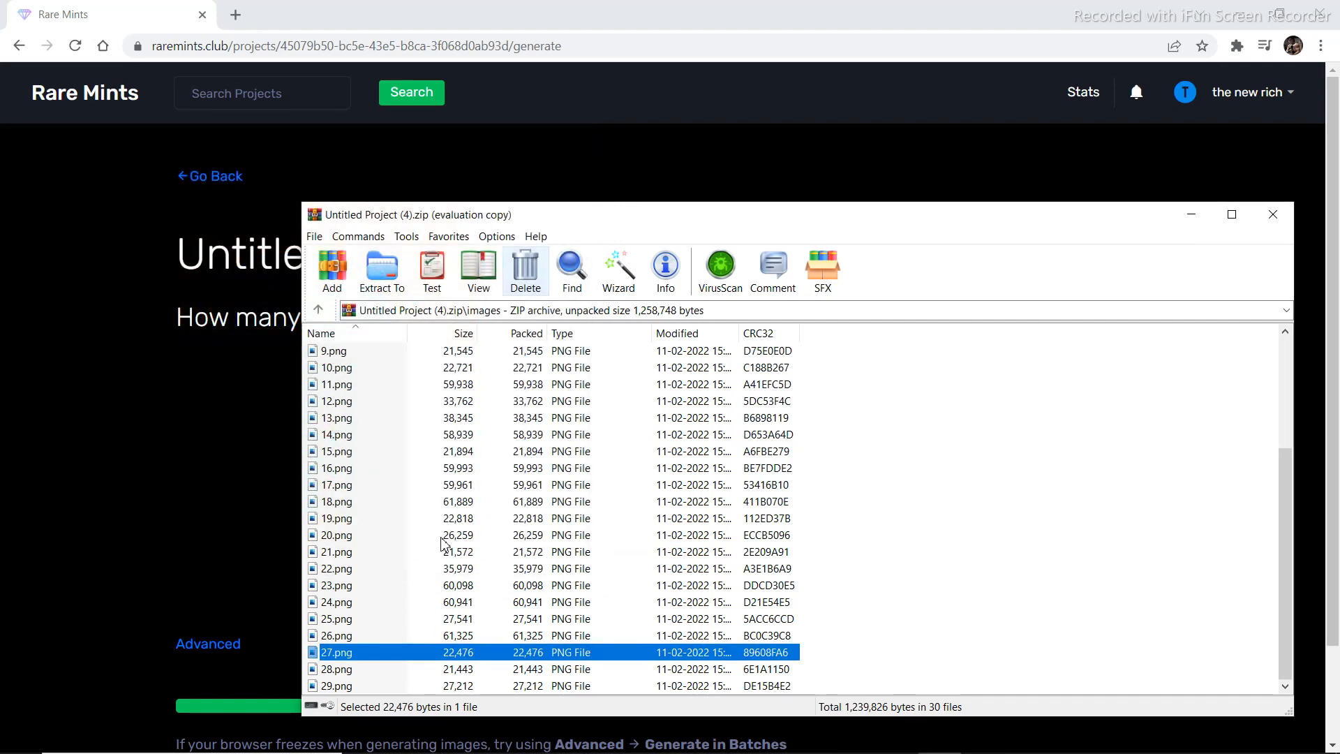
{"action": "double_click", "coordinate": [385, 619]}
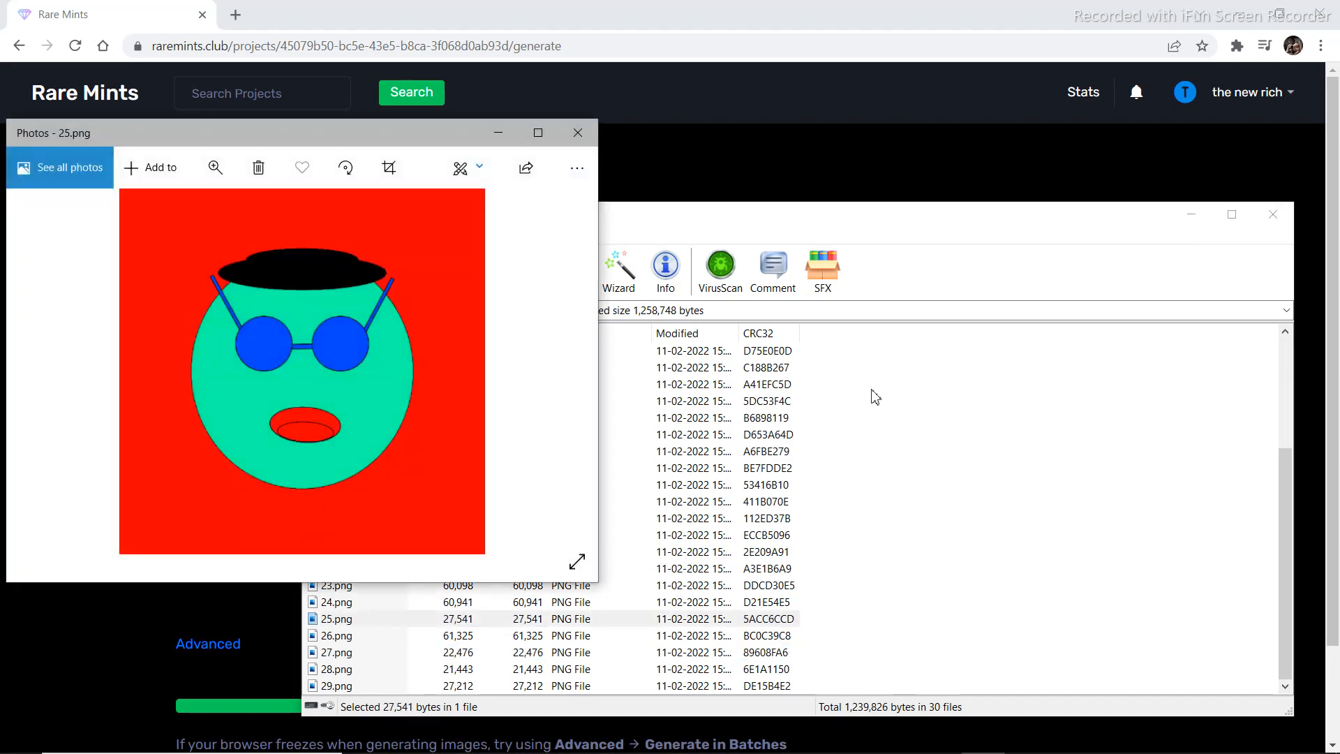